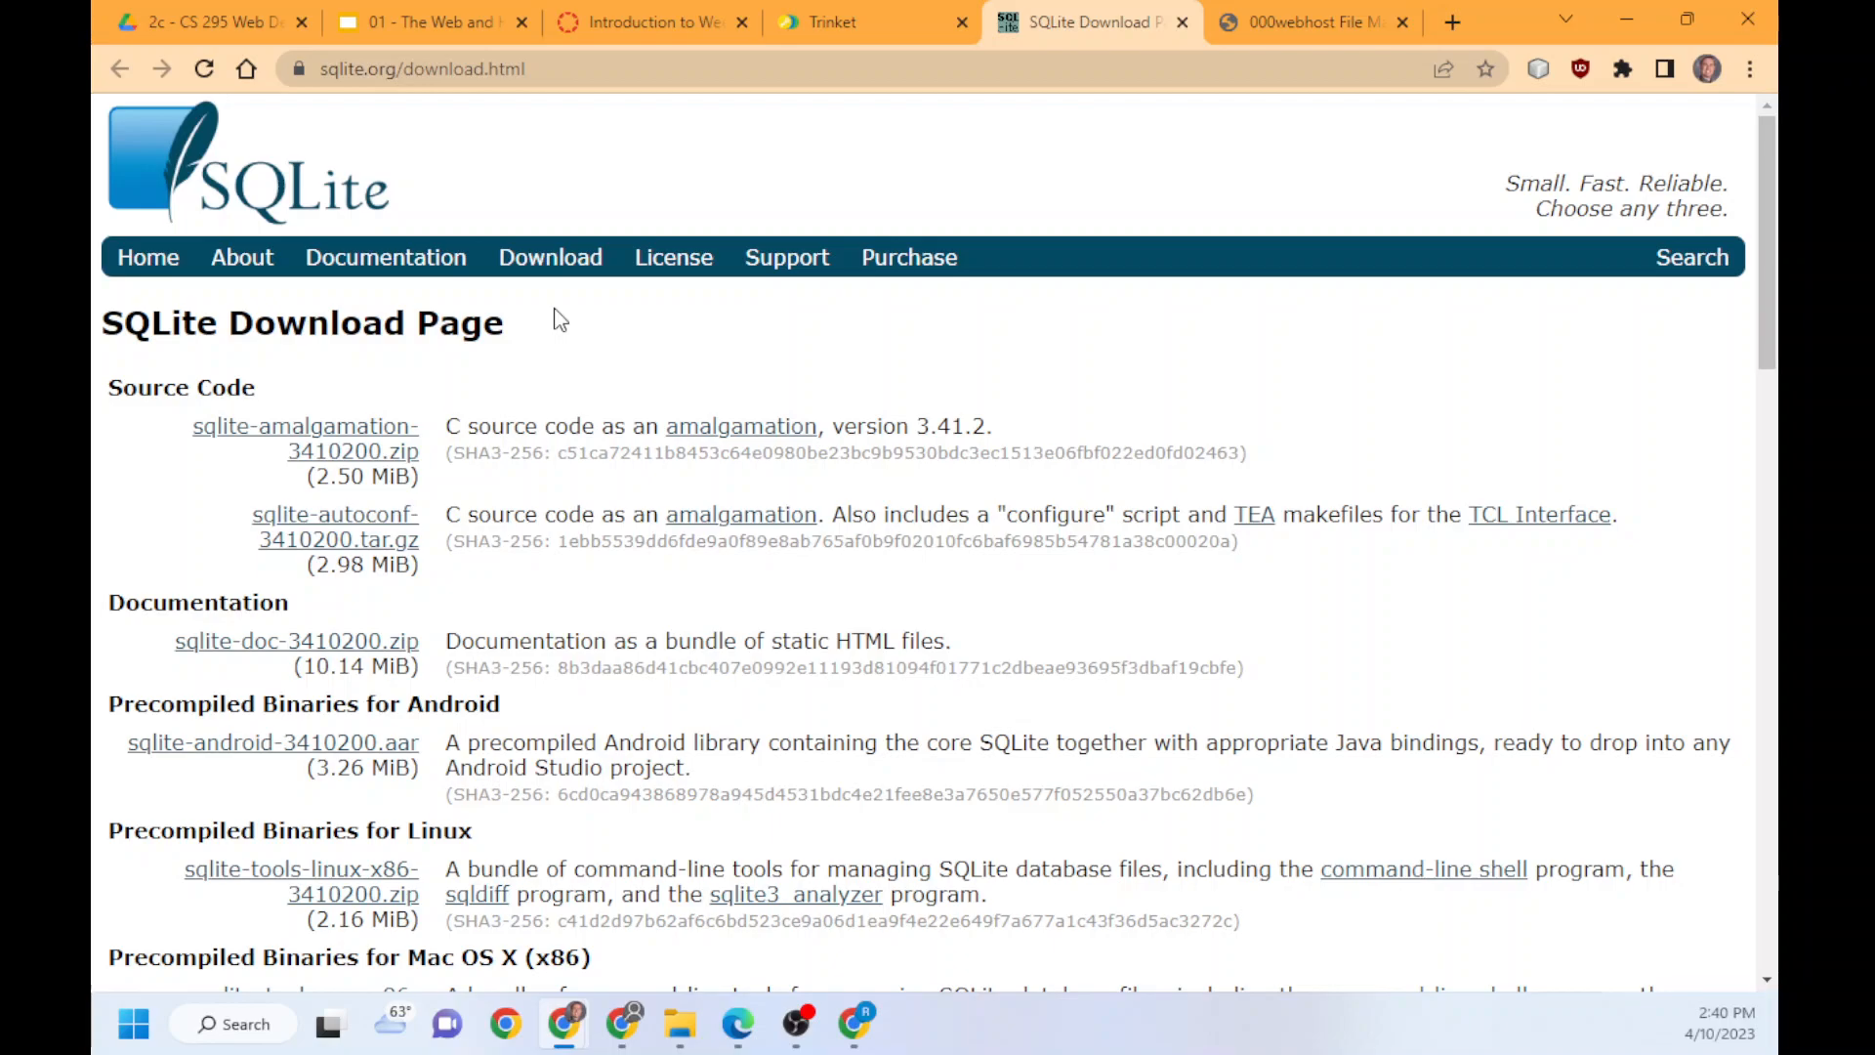
Download the Windows command-line tools bundle sqlite-tools-win32-x86-3410200.zip from the SQLite download page
scroll(559, 320, "down", 3)
scroll(515, 176, "up", 3)
double_click(403, 74)
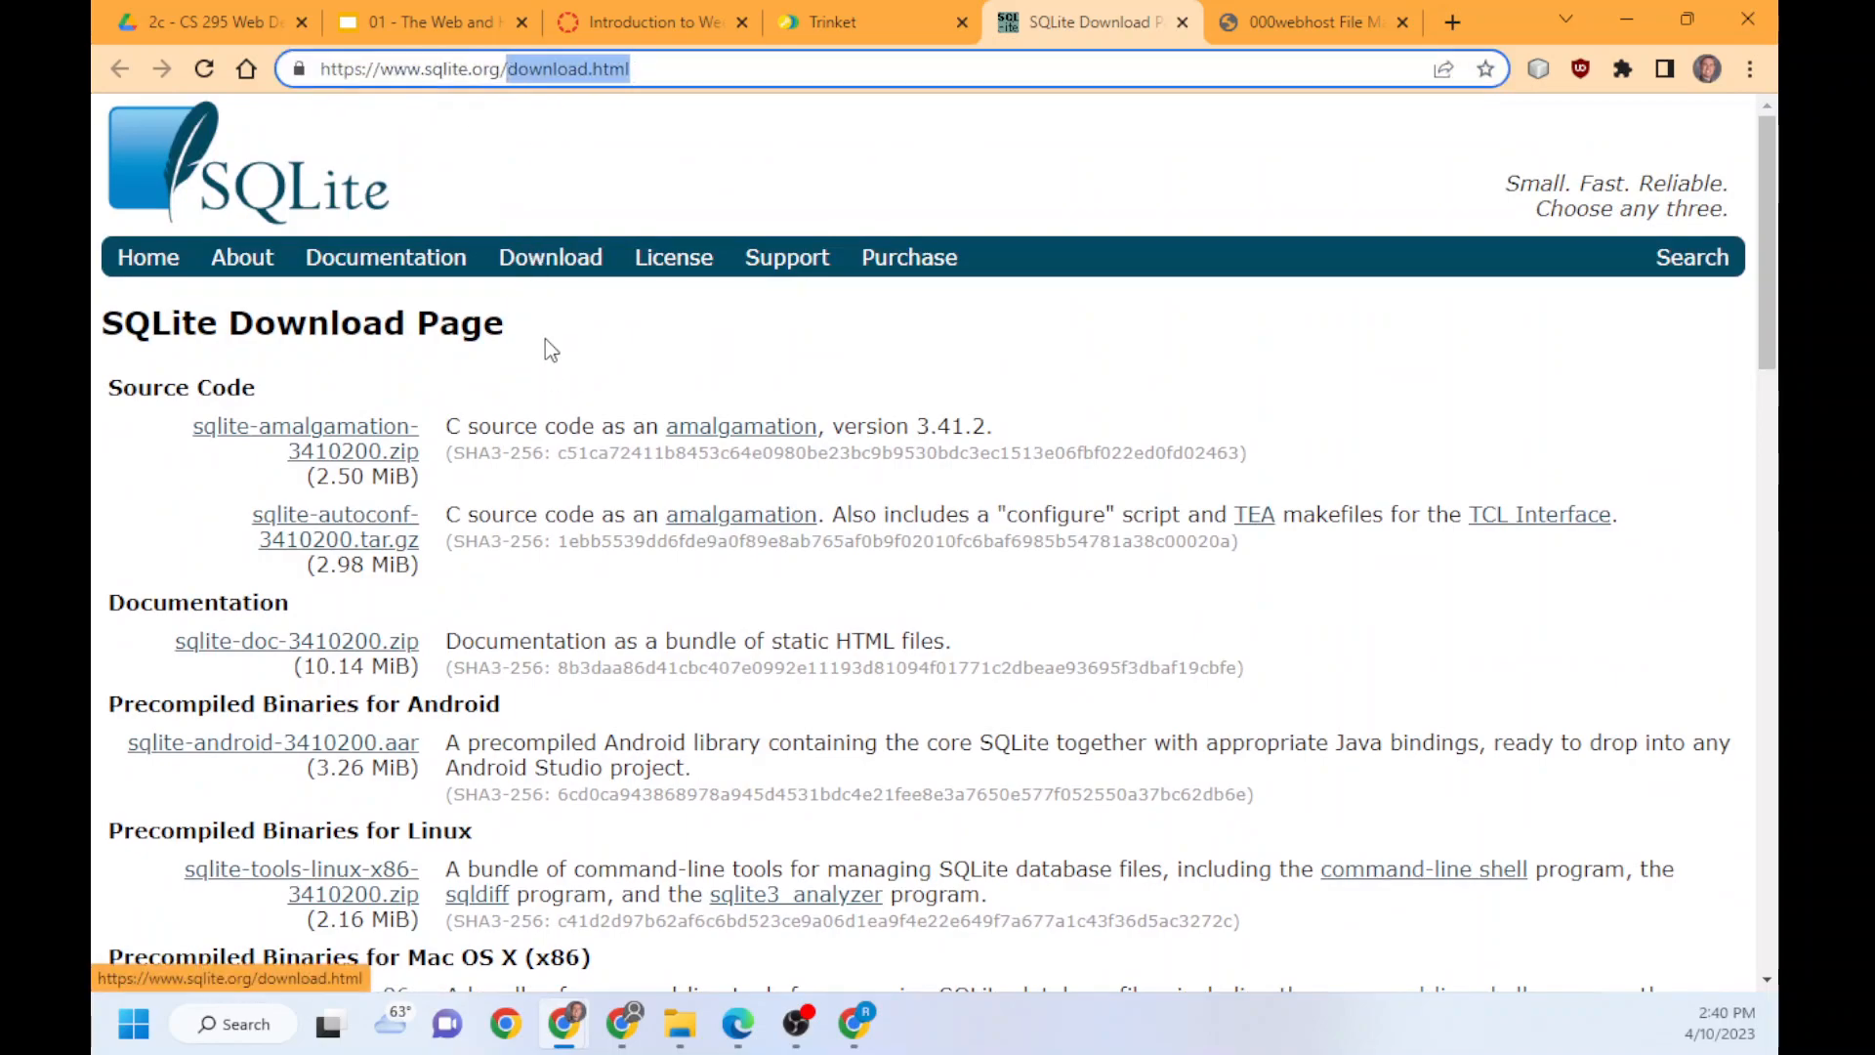
scroll(545, 338, "down", 3)
scroll(545, 338, "down", 4)
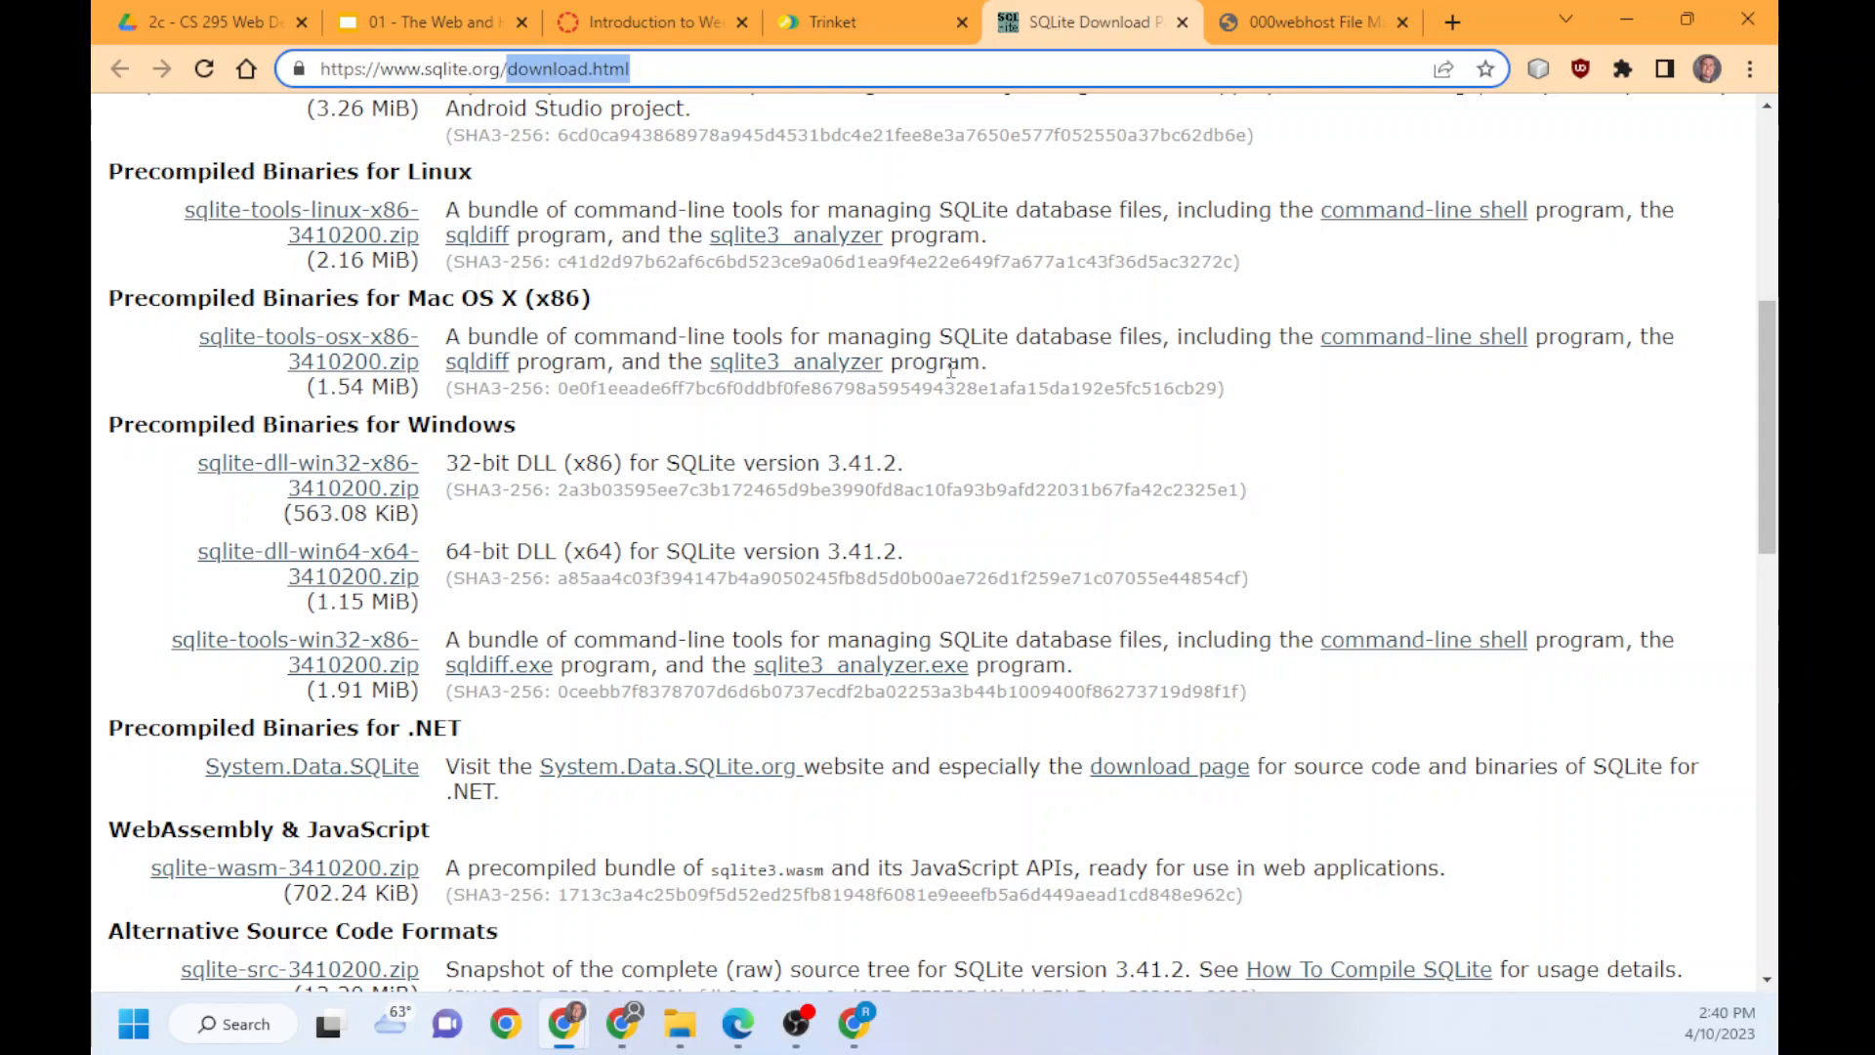
left_click(354, 652)
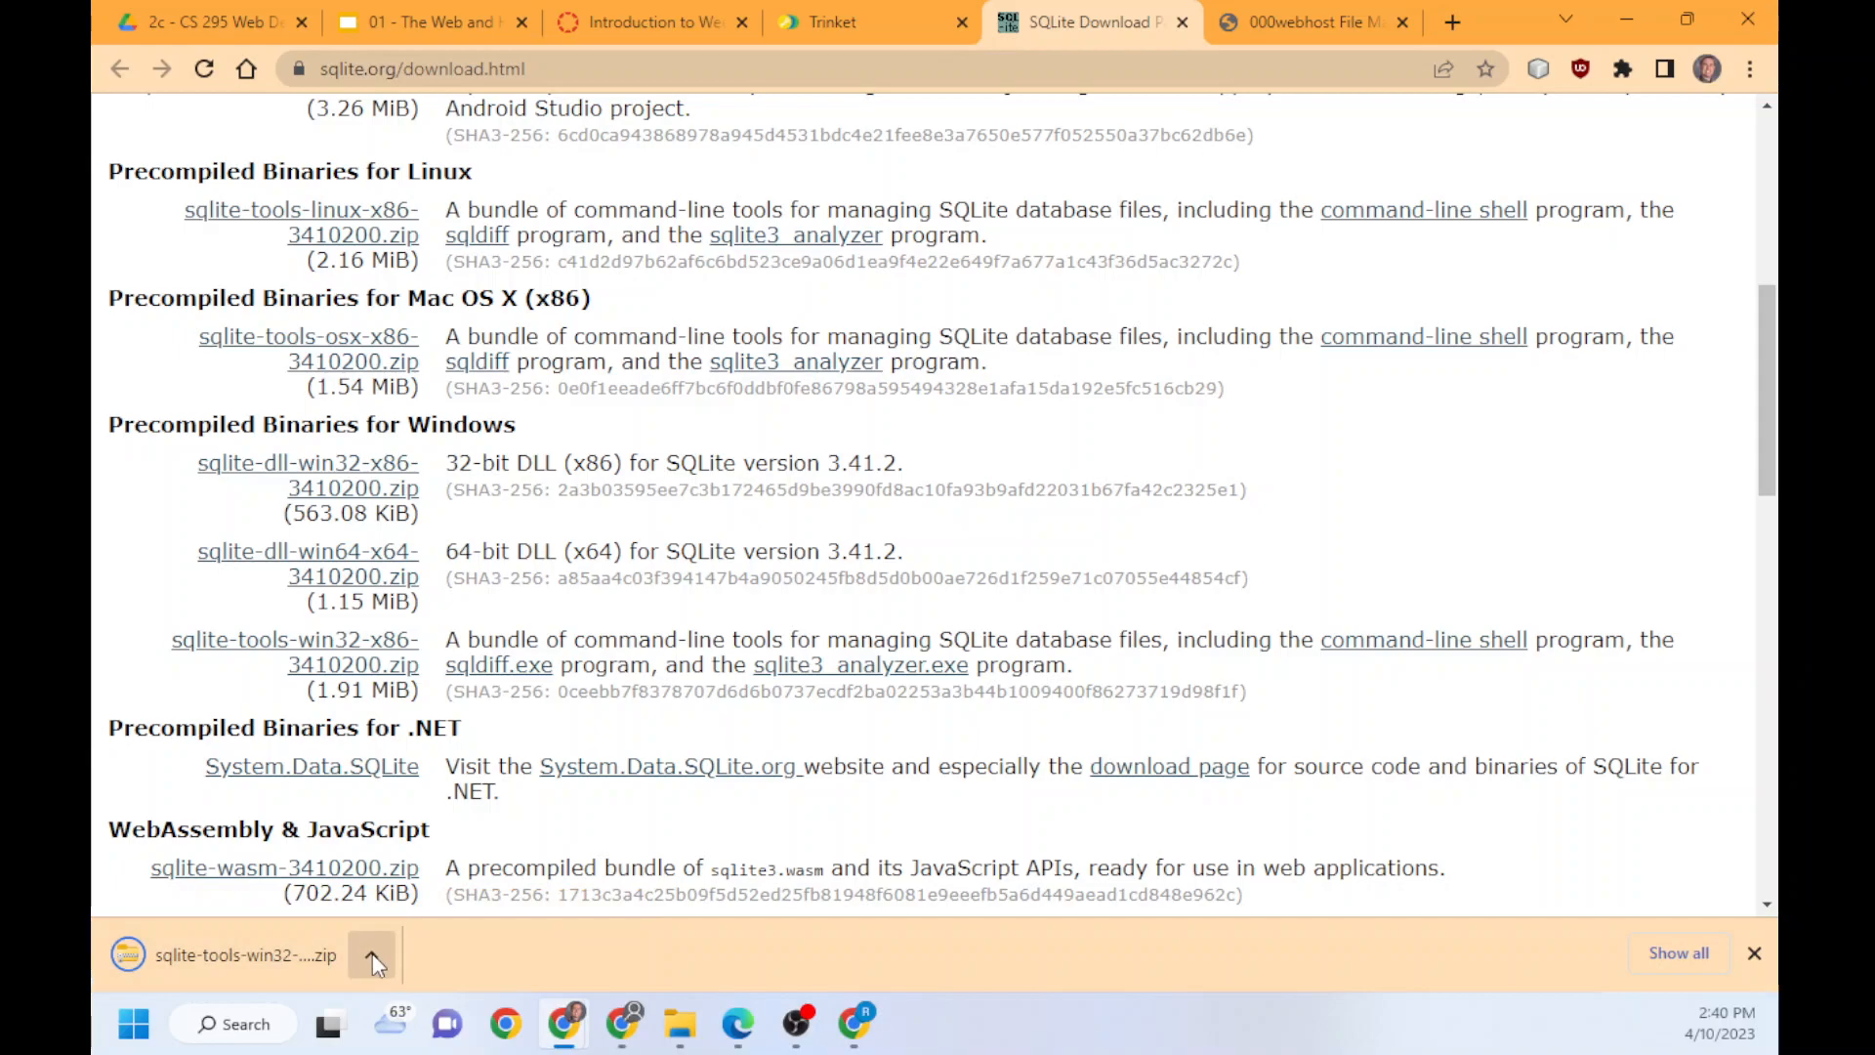
Show the downloaded sqlite-tools zip in File Explorer and extract all its contents into the Documents folder
left_click(372, 955)
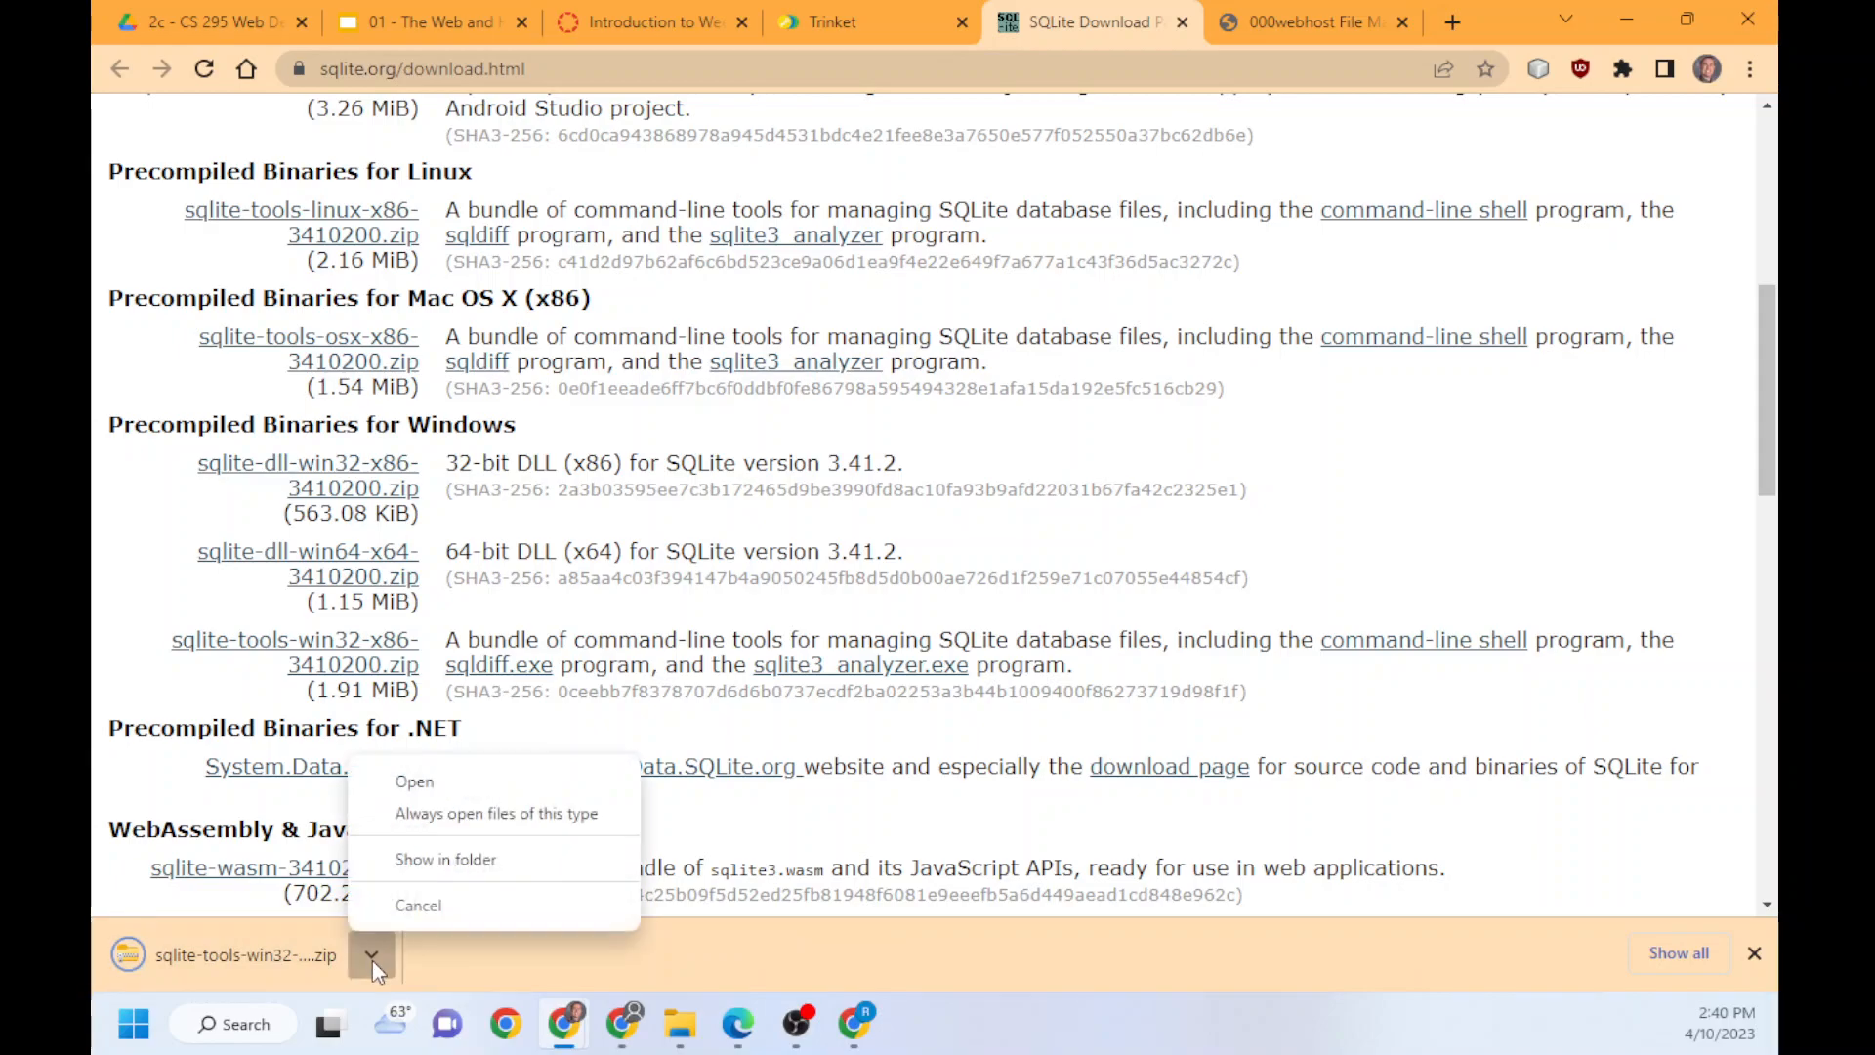
left_click(459, 859)
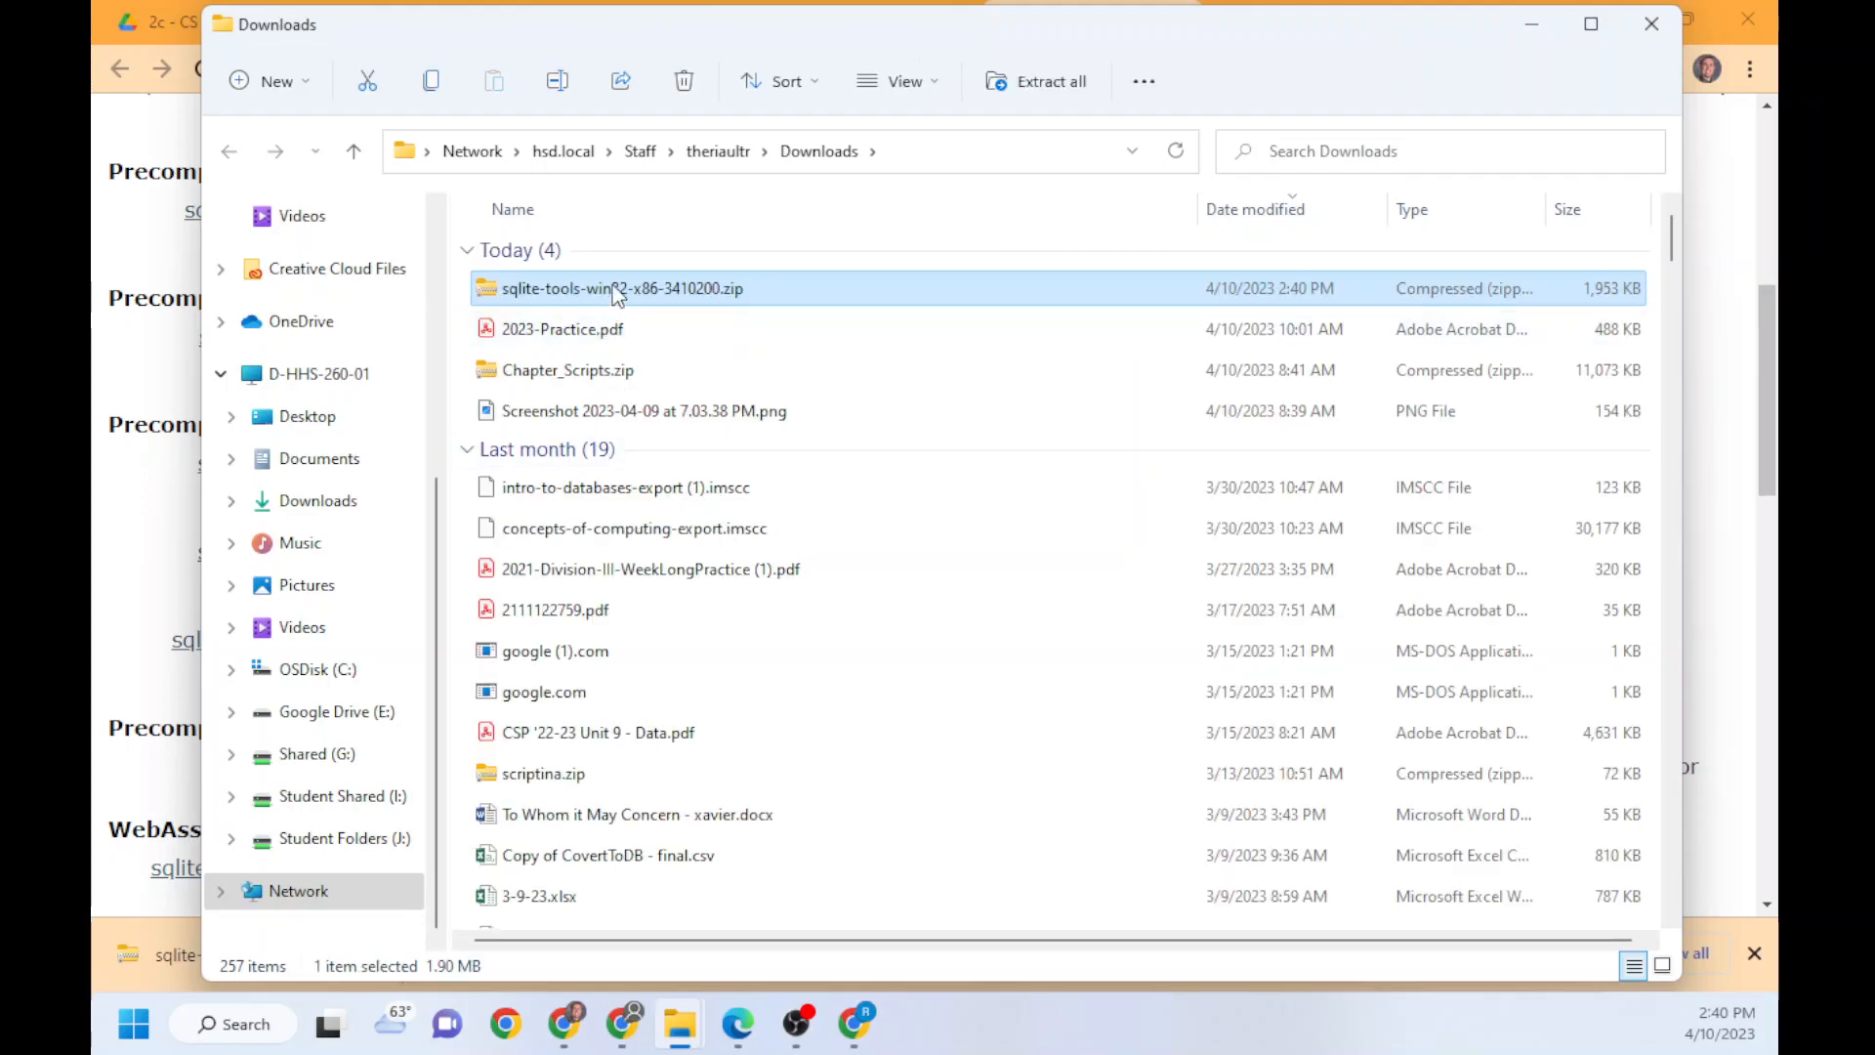
right_click(617, 296)
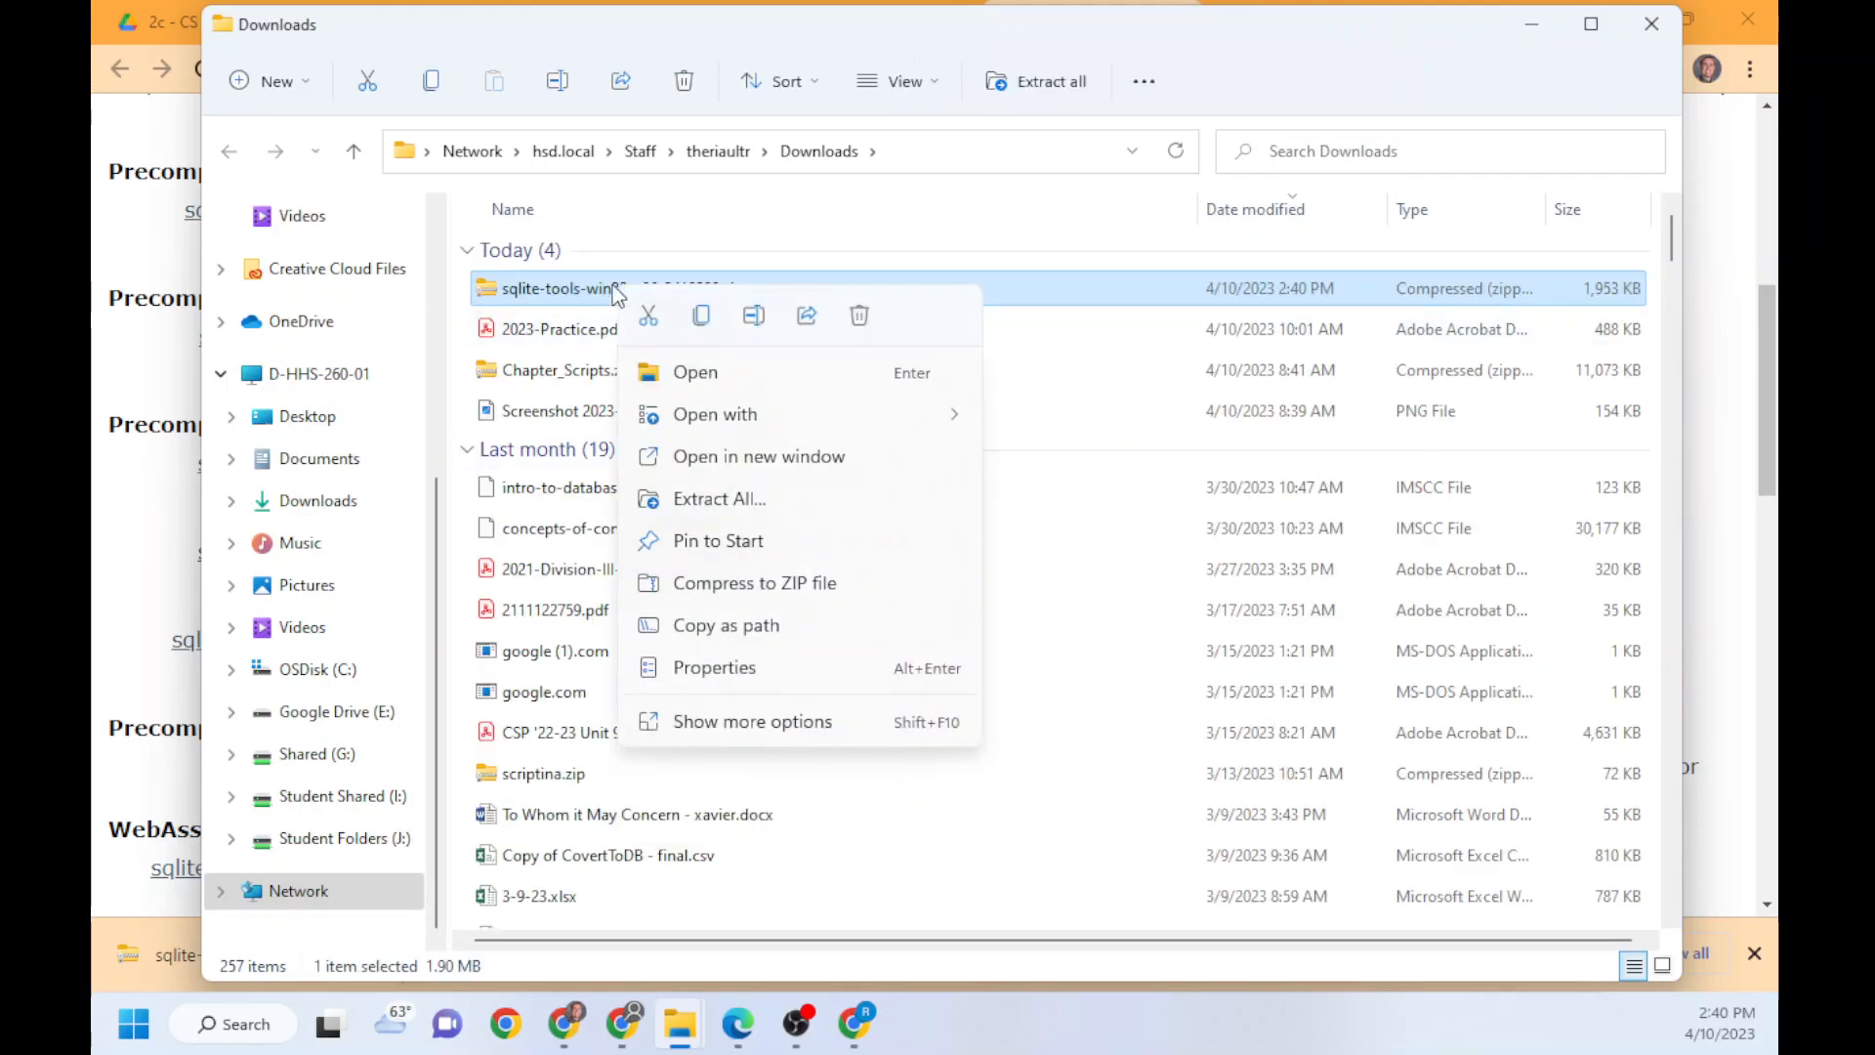
left_click(759, 495)
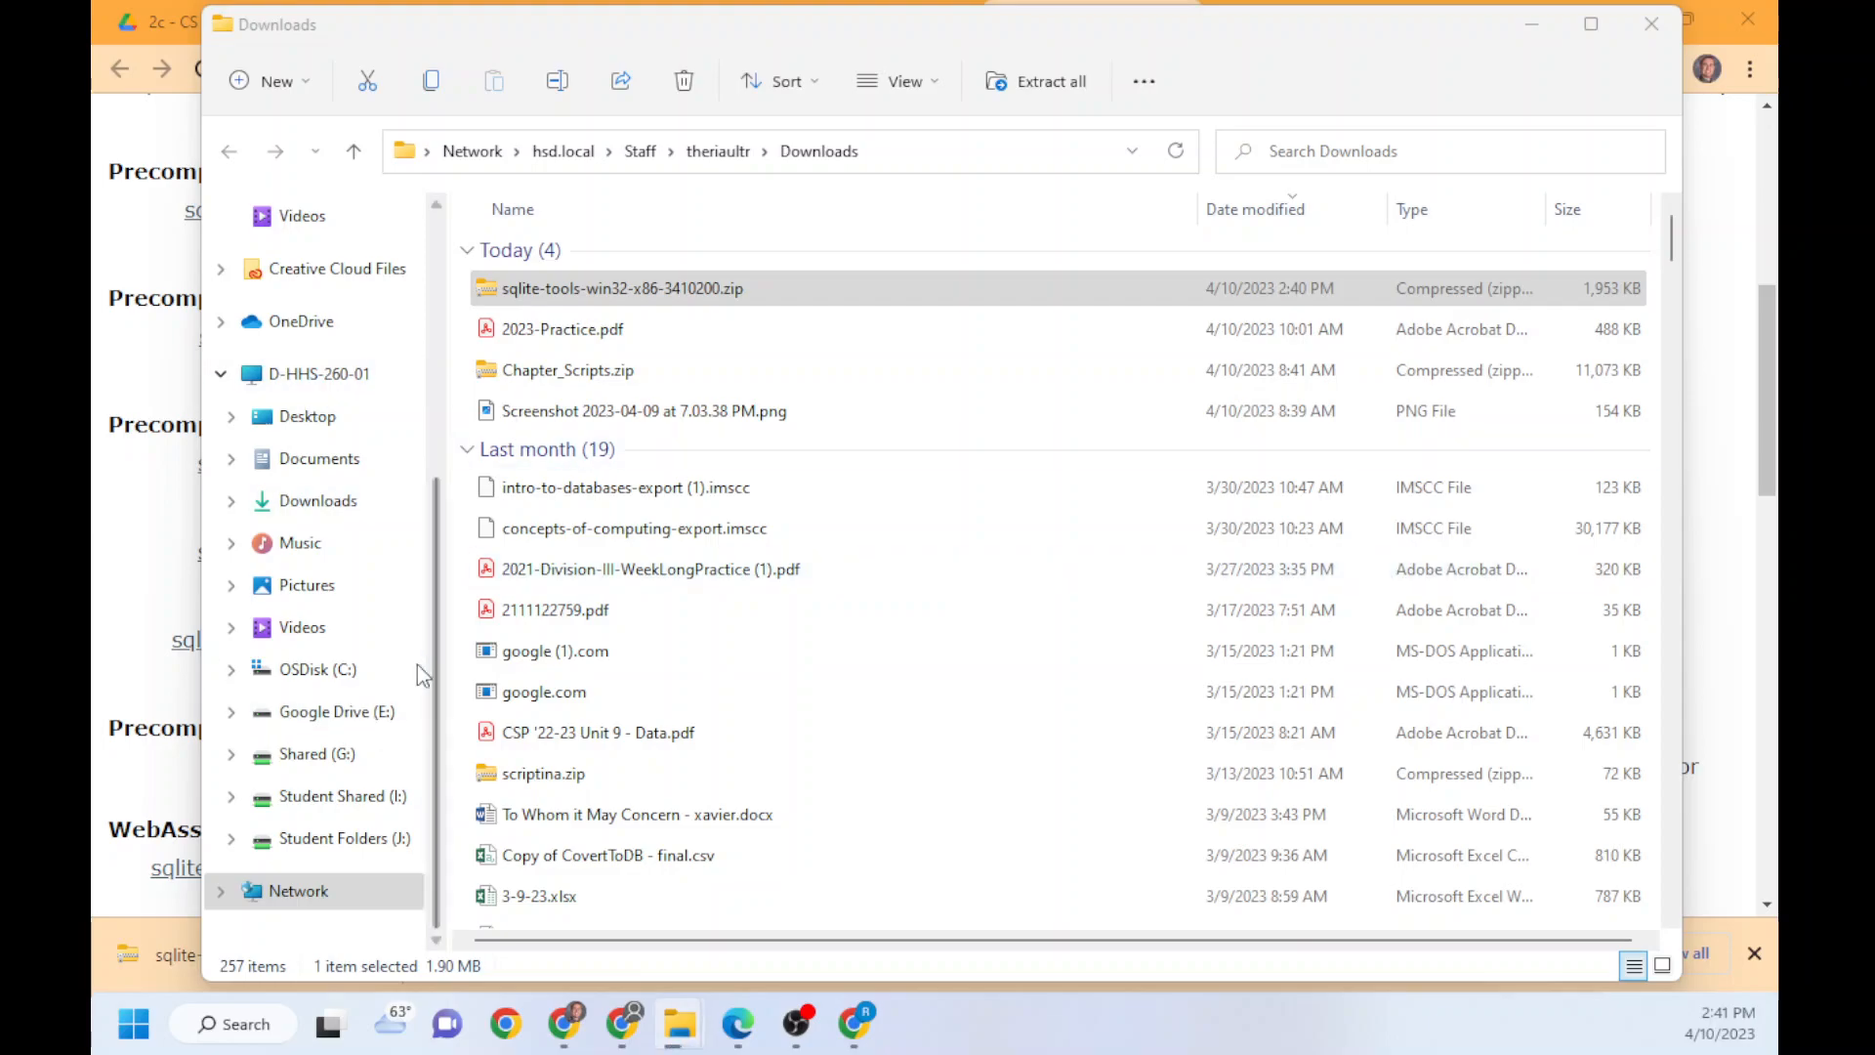
Open the extracted sqlite-tools-win32-x86-3410200 folder inside Documents
left_click(329, 459)
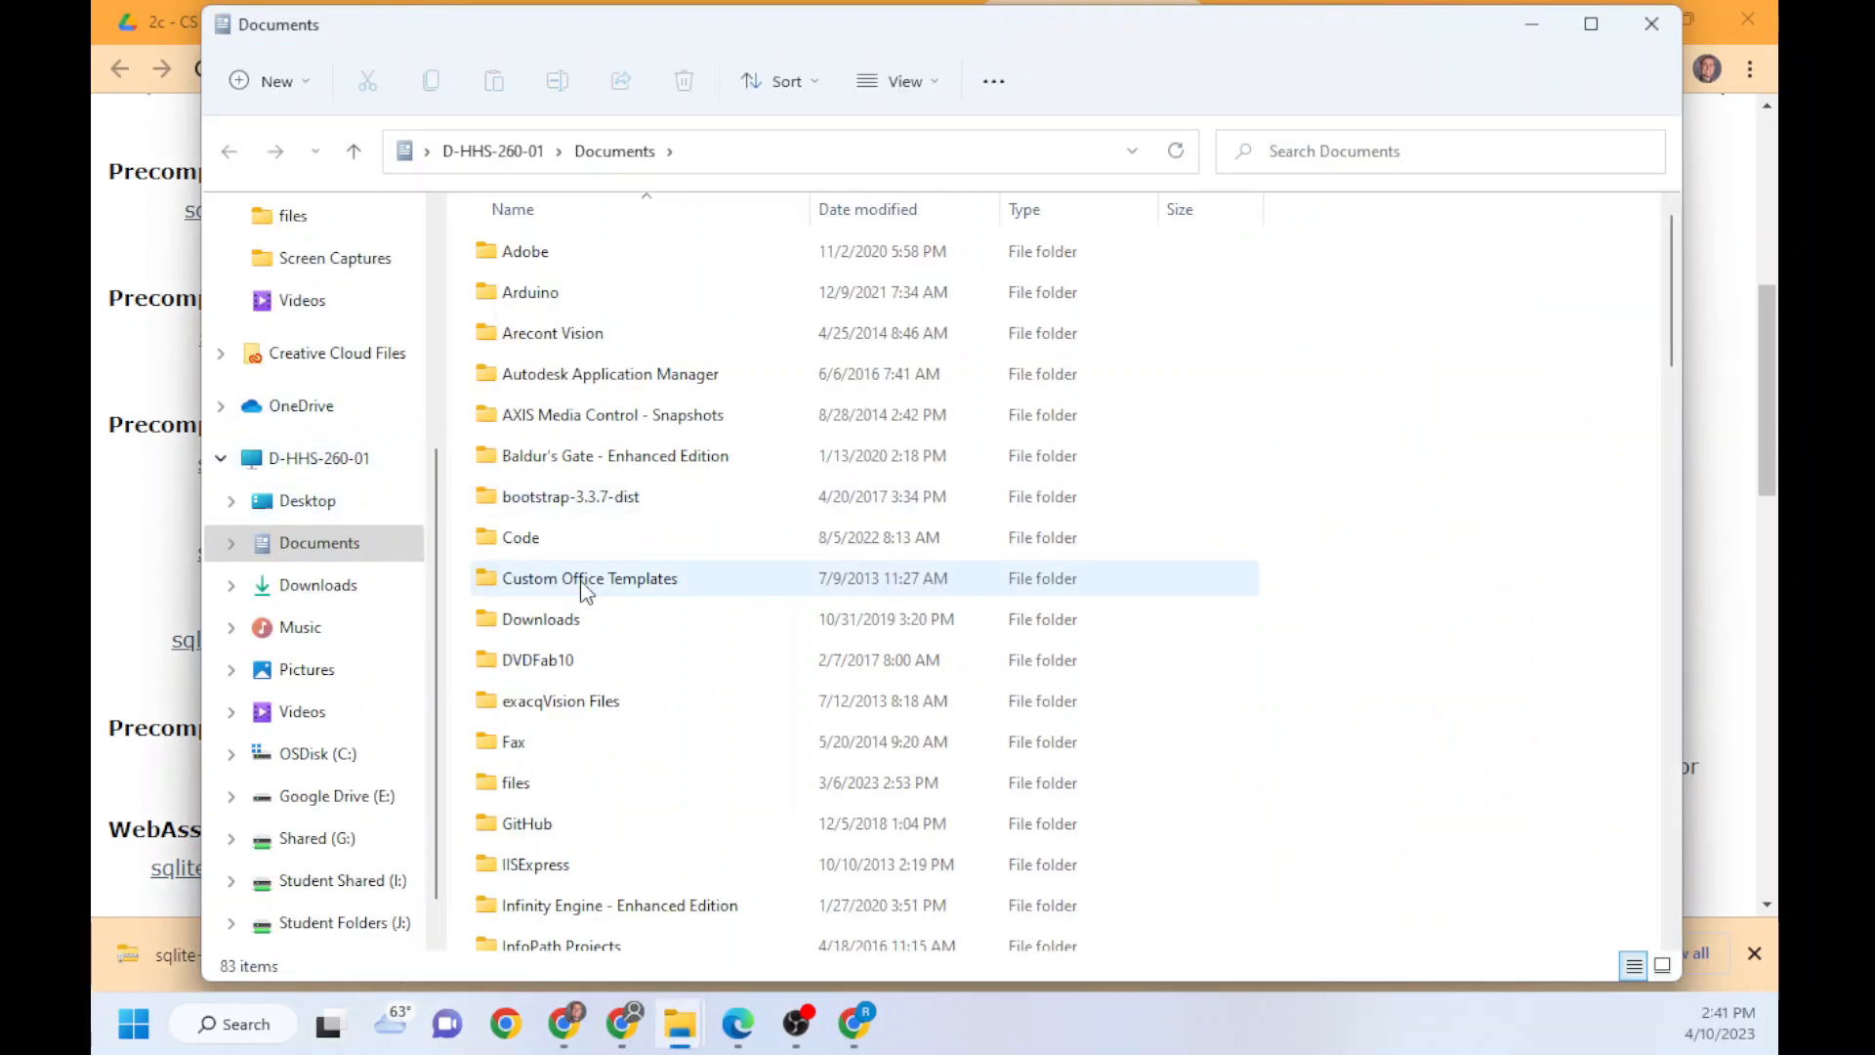
scroll(586, 590, "down", 9)
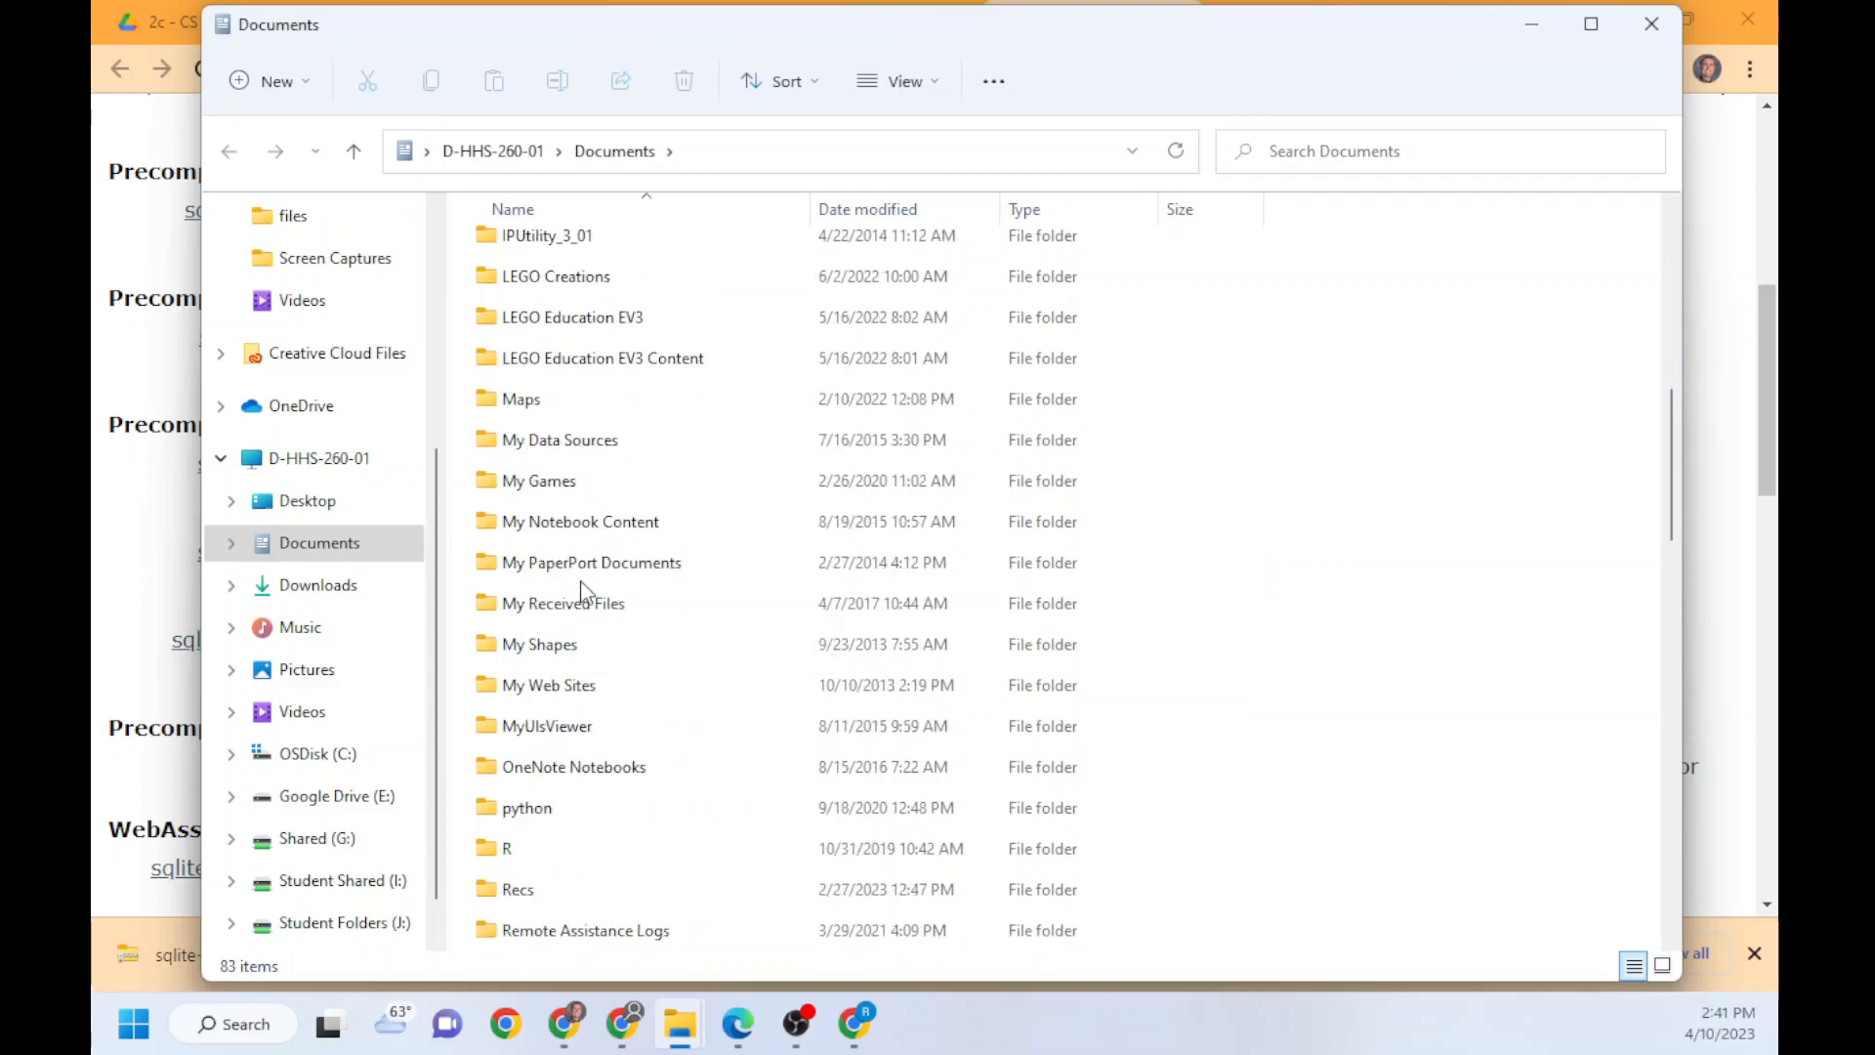
scroll(584, 591, "down", 3)
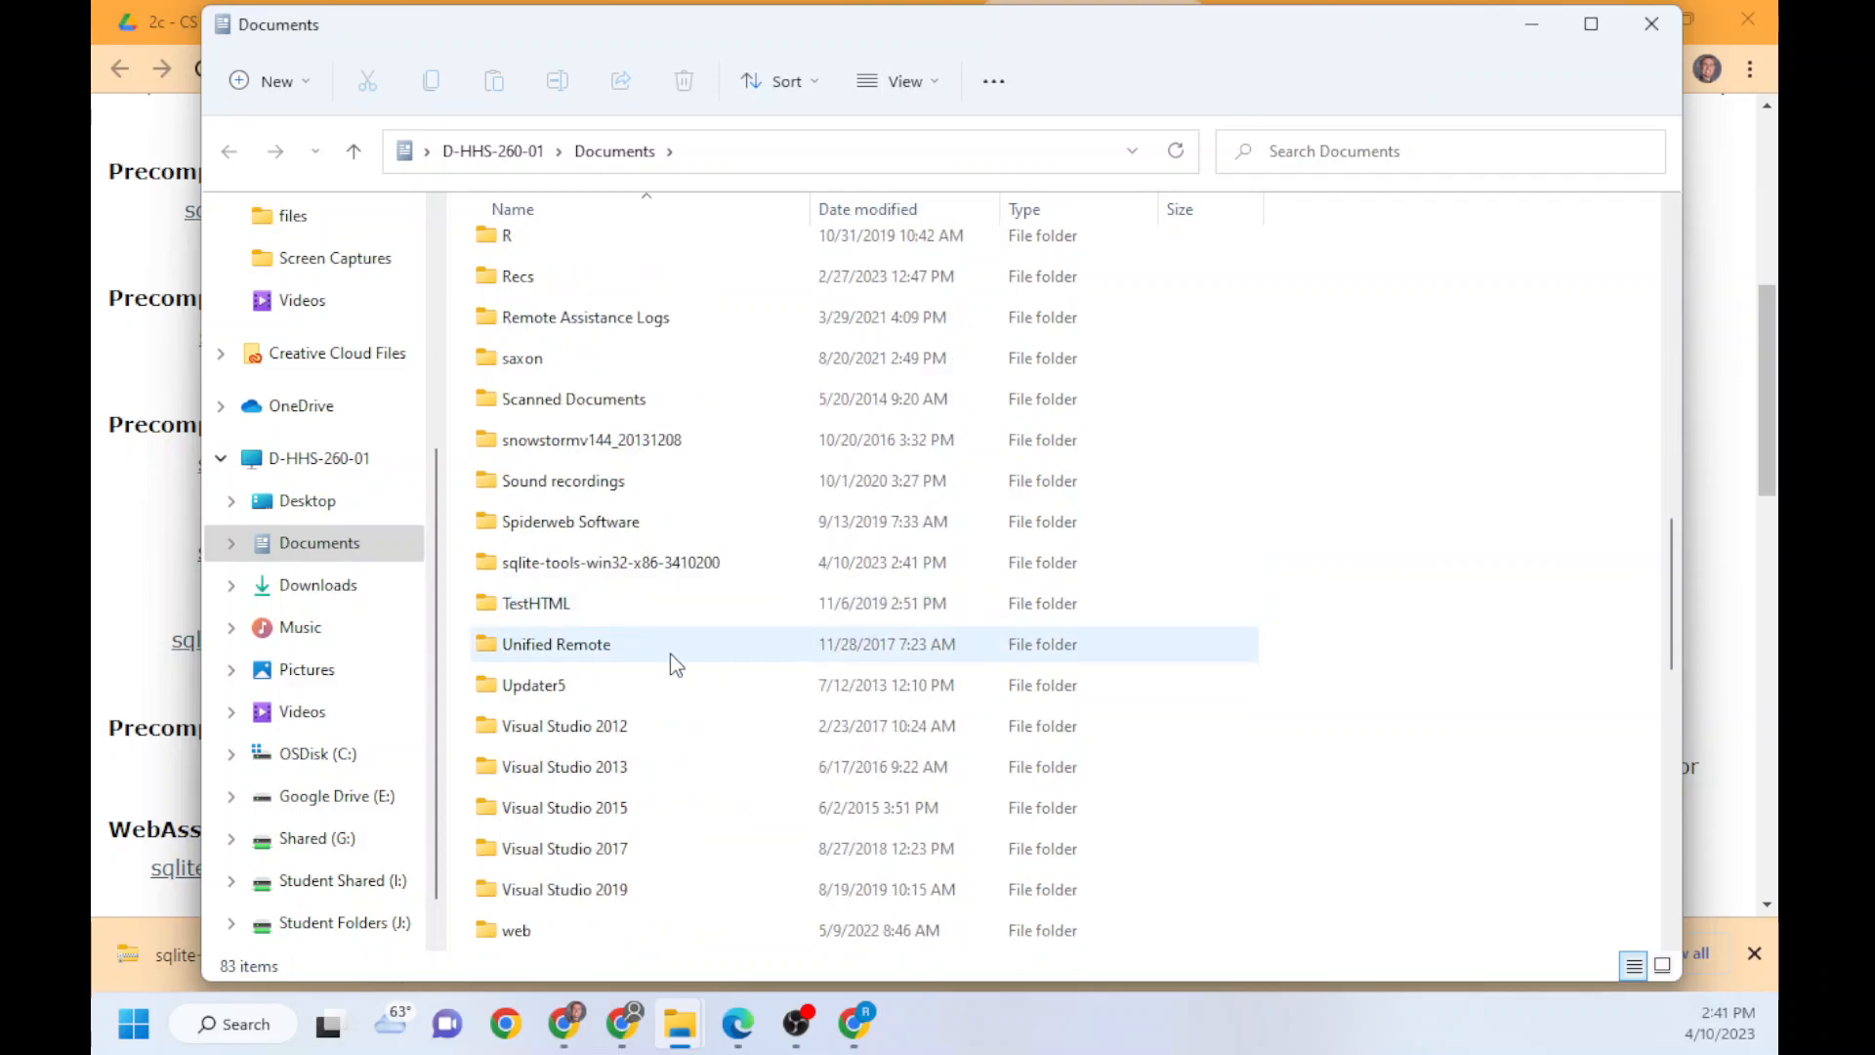
double_click(603, 561)
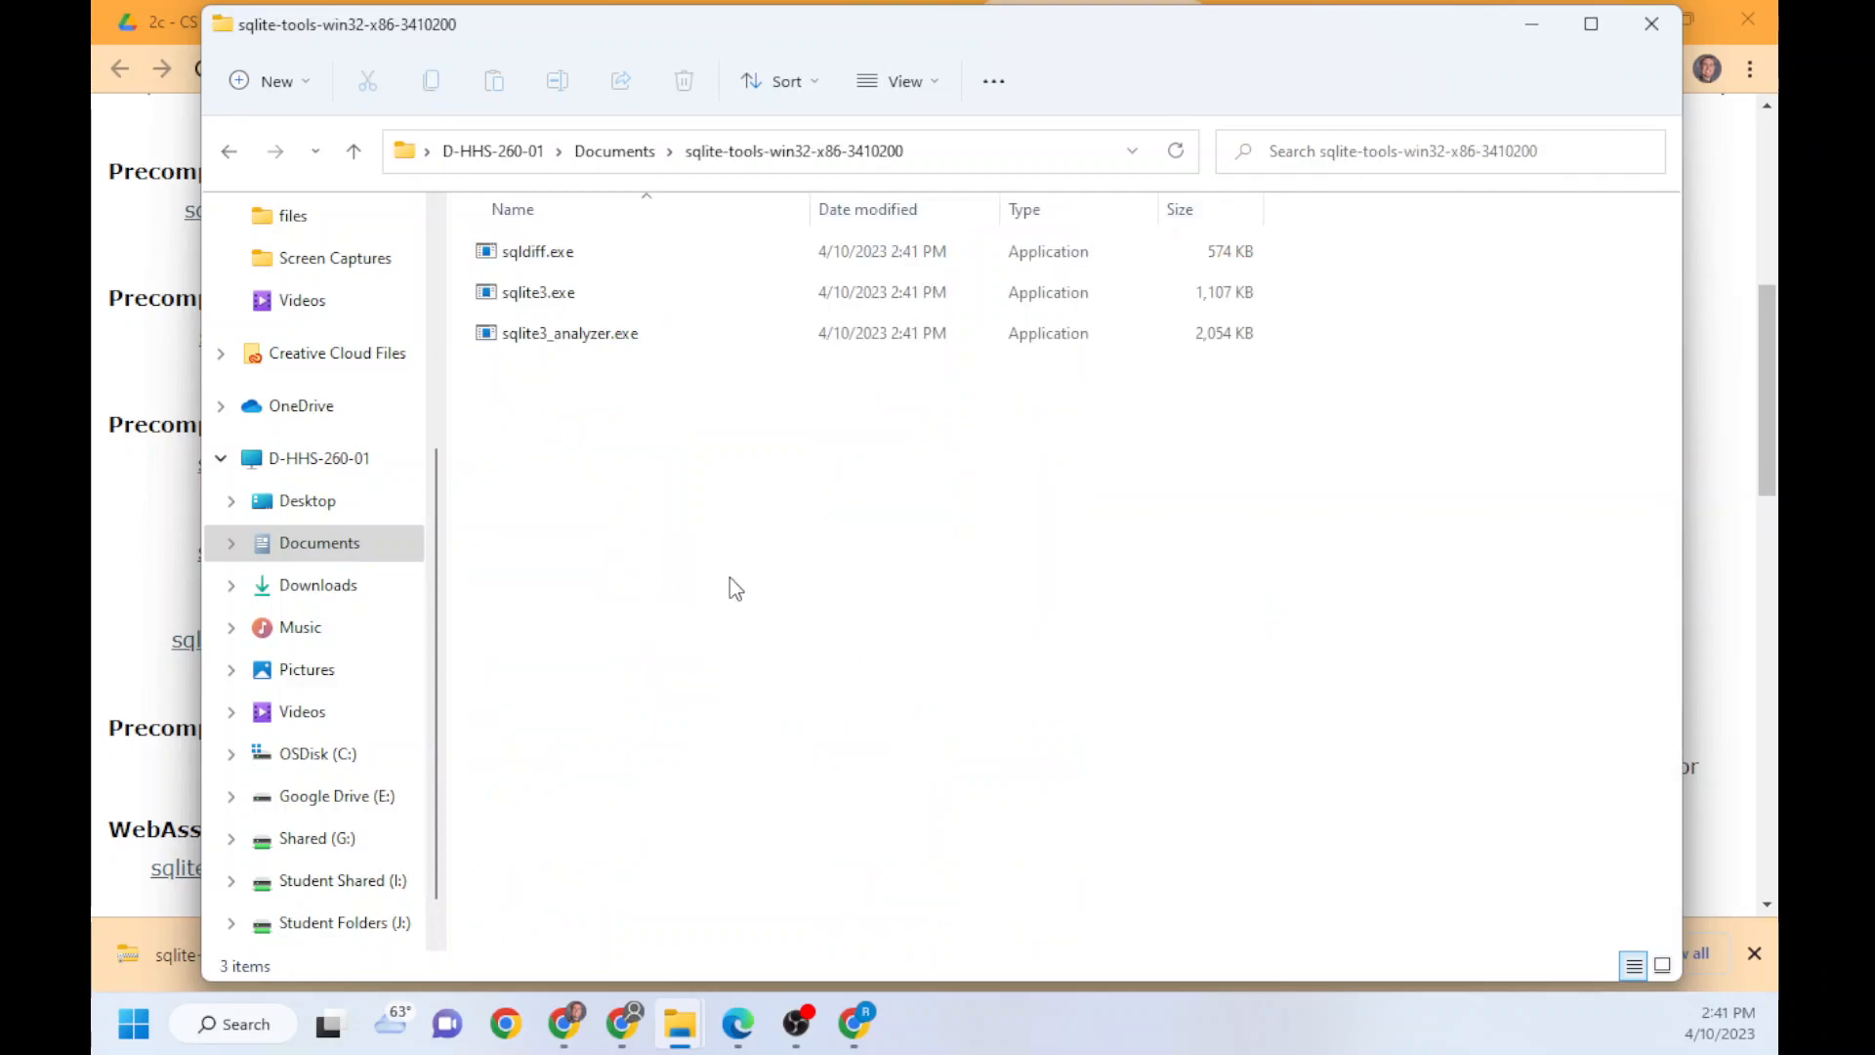
Run sqlite3.exe despite the unverified publisher and open a persistent database with ".open test.db"
double_click(538, 296)
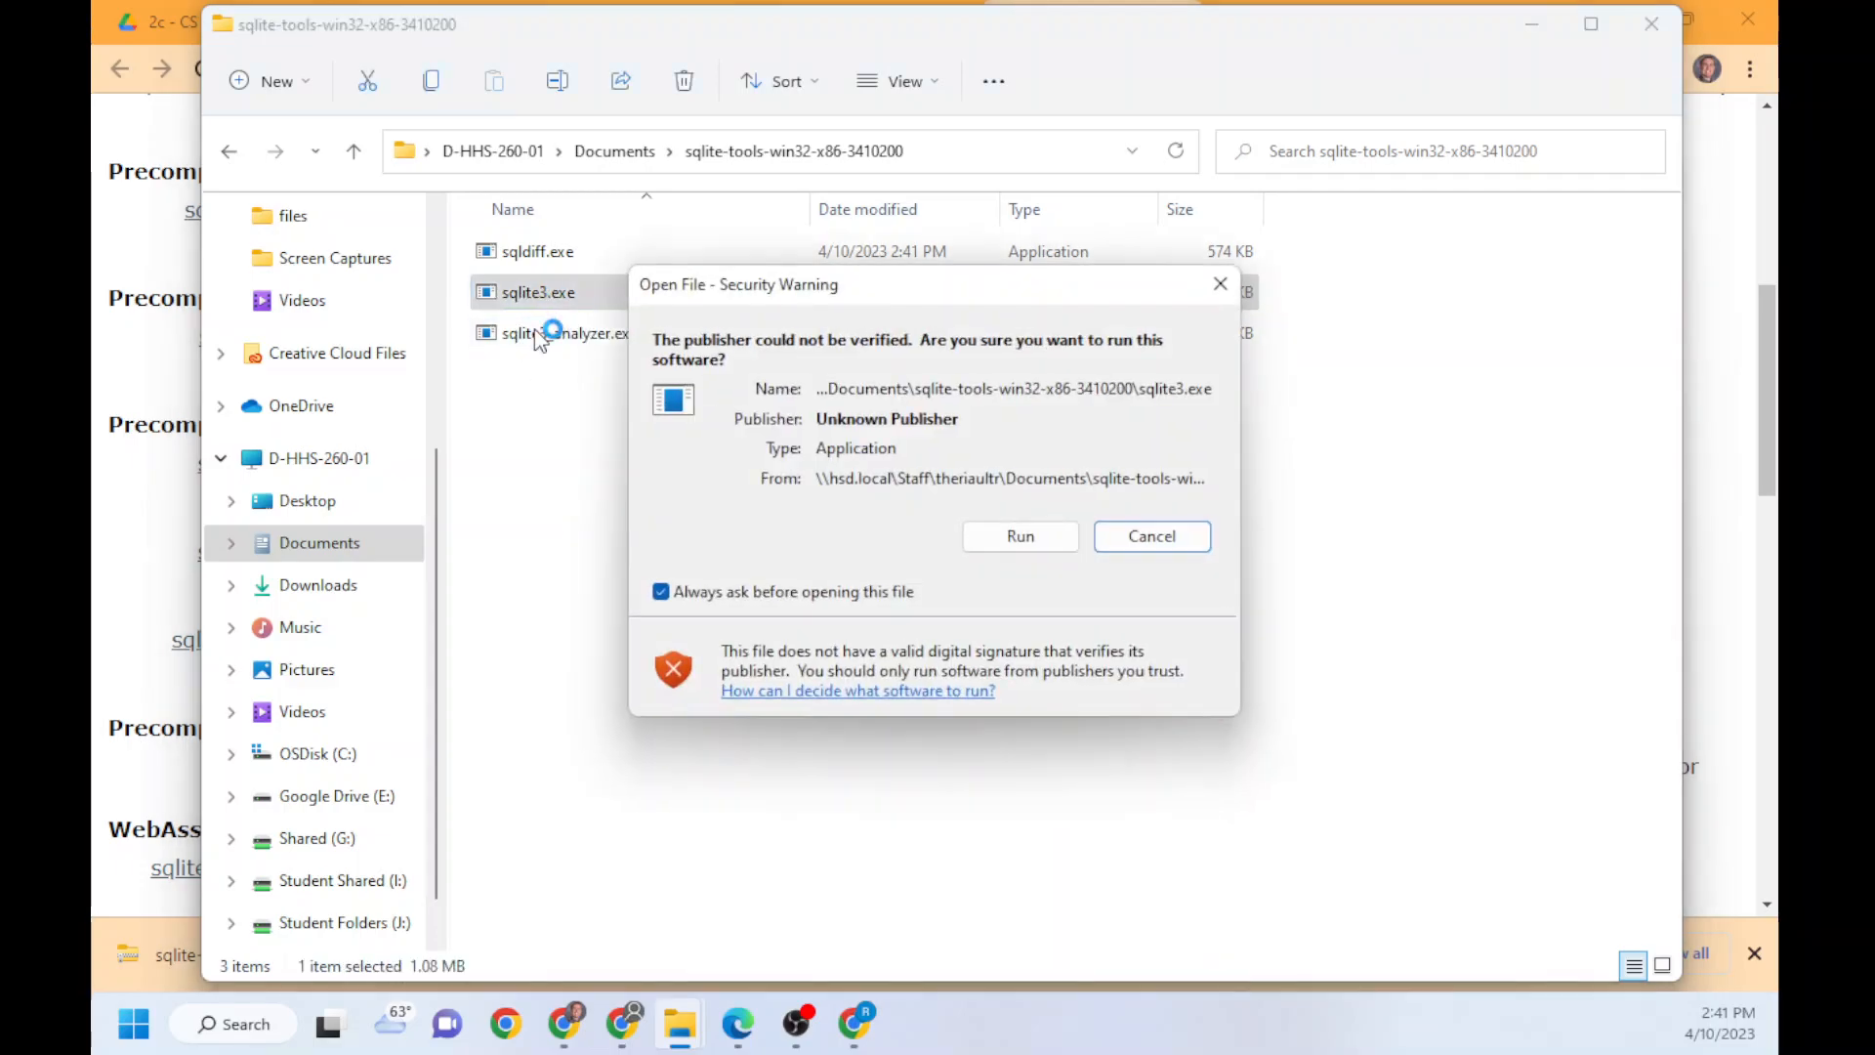
left_click(1041, 541)
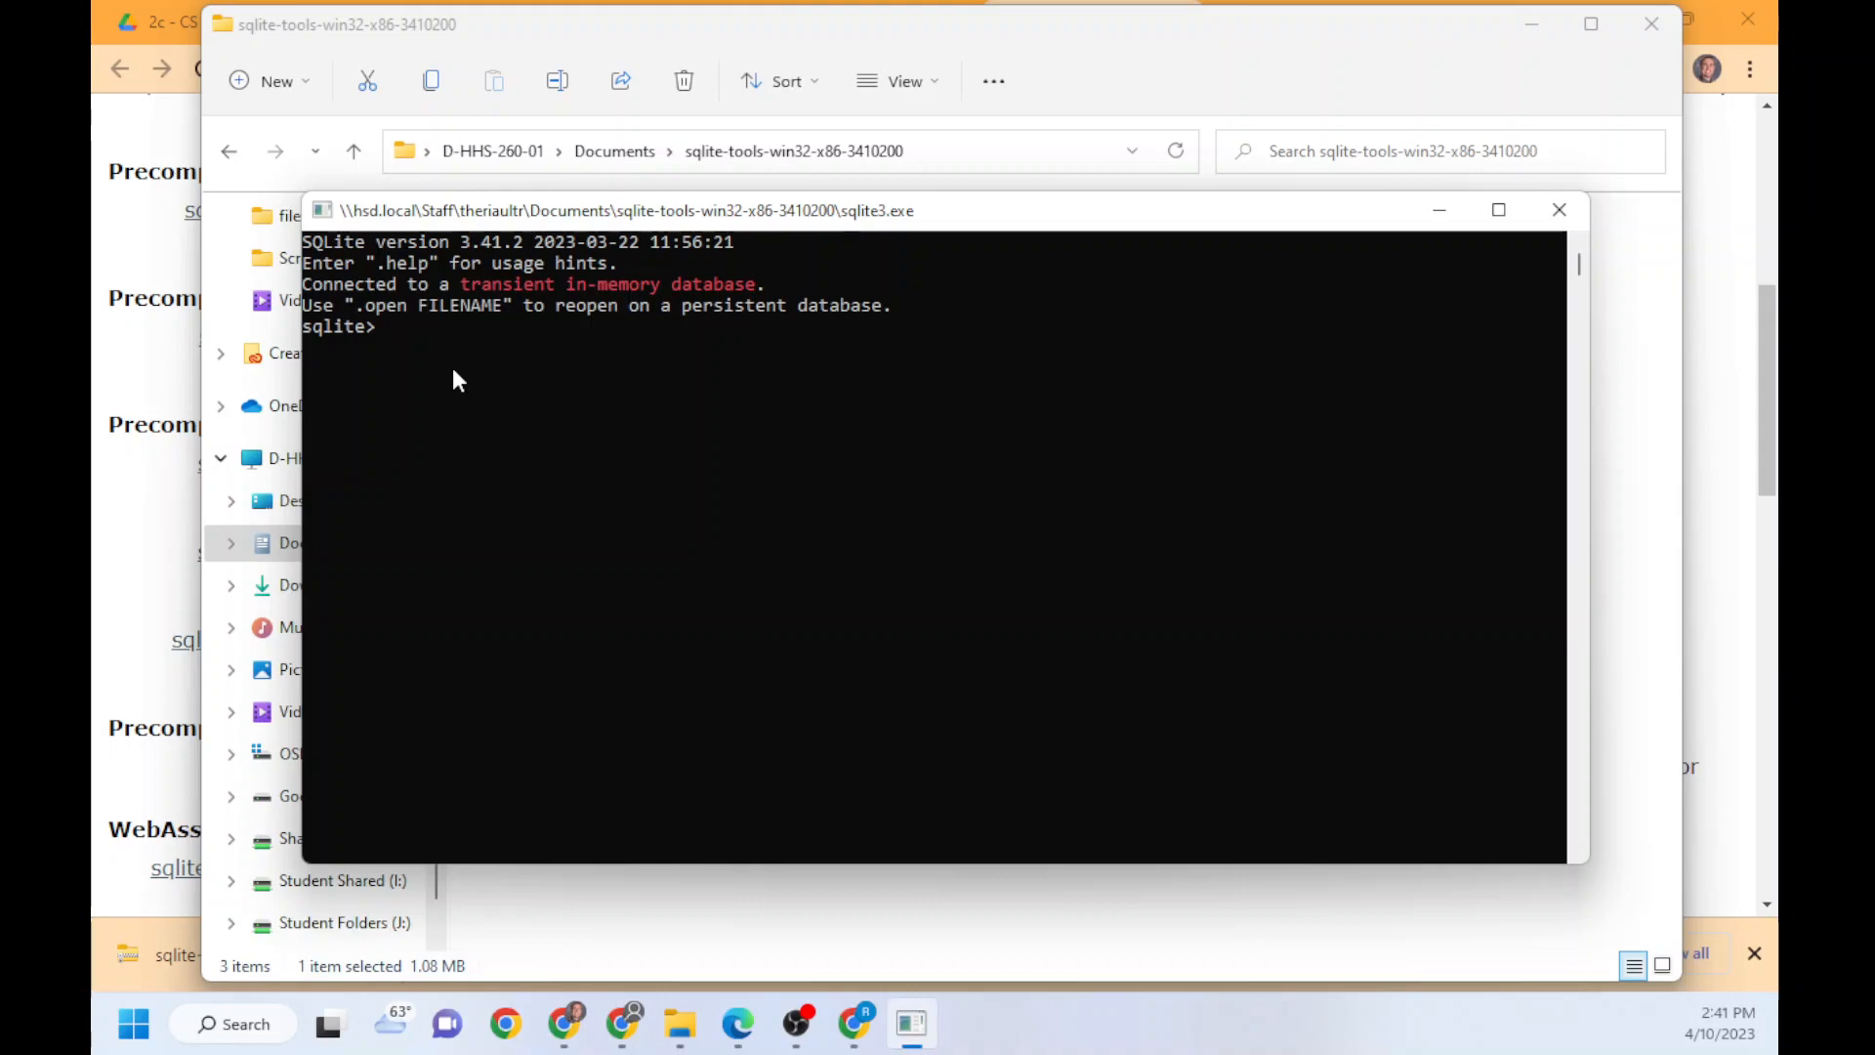
left_click_drag(637, 212, 601, 269)
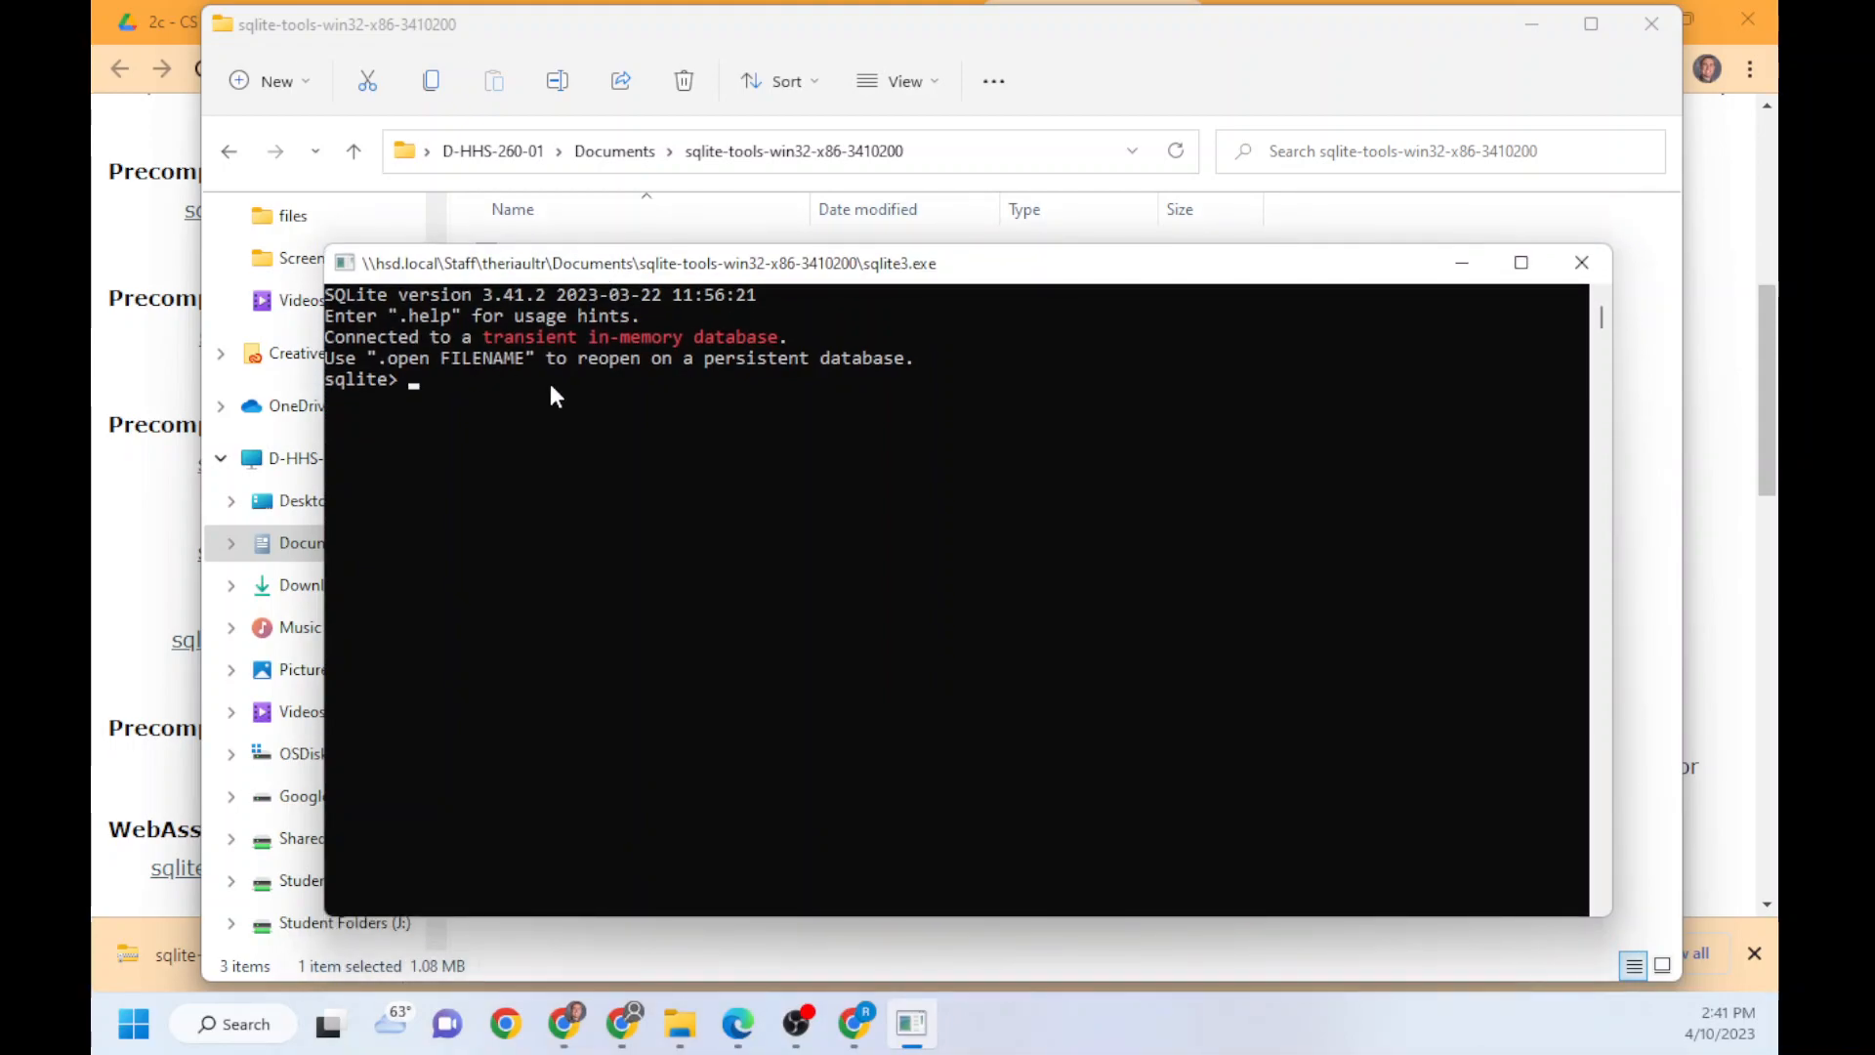
type(".open test.db")
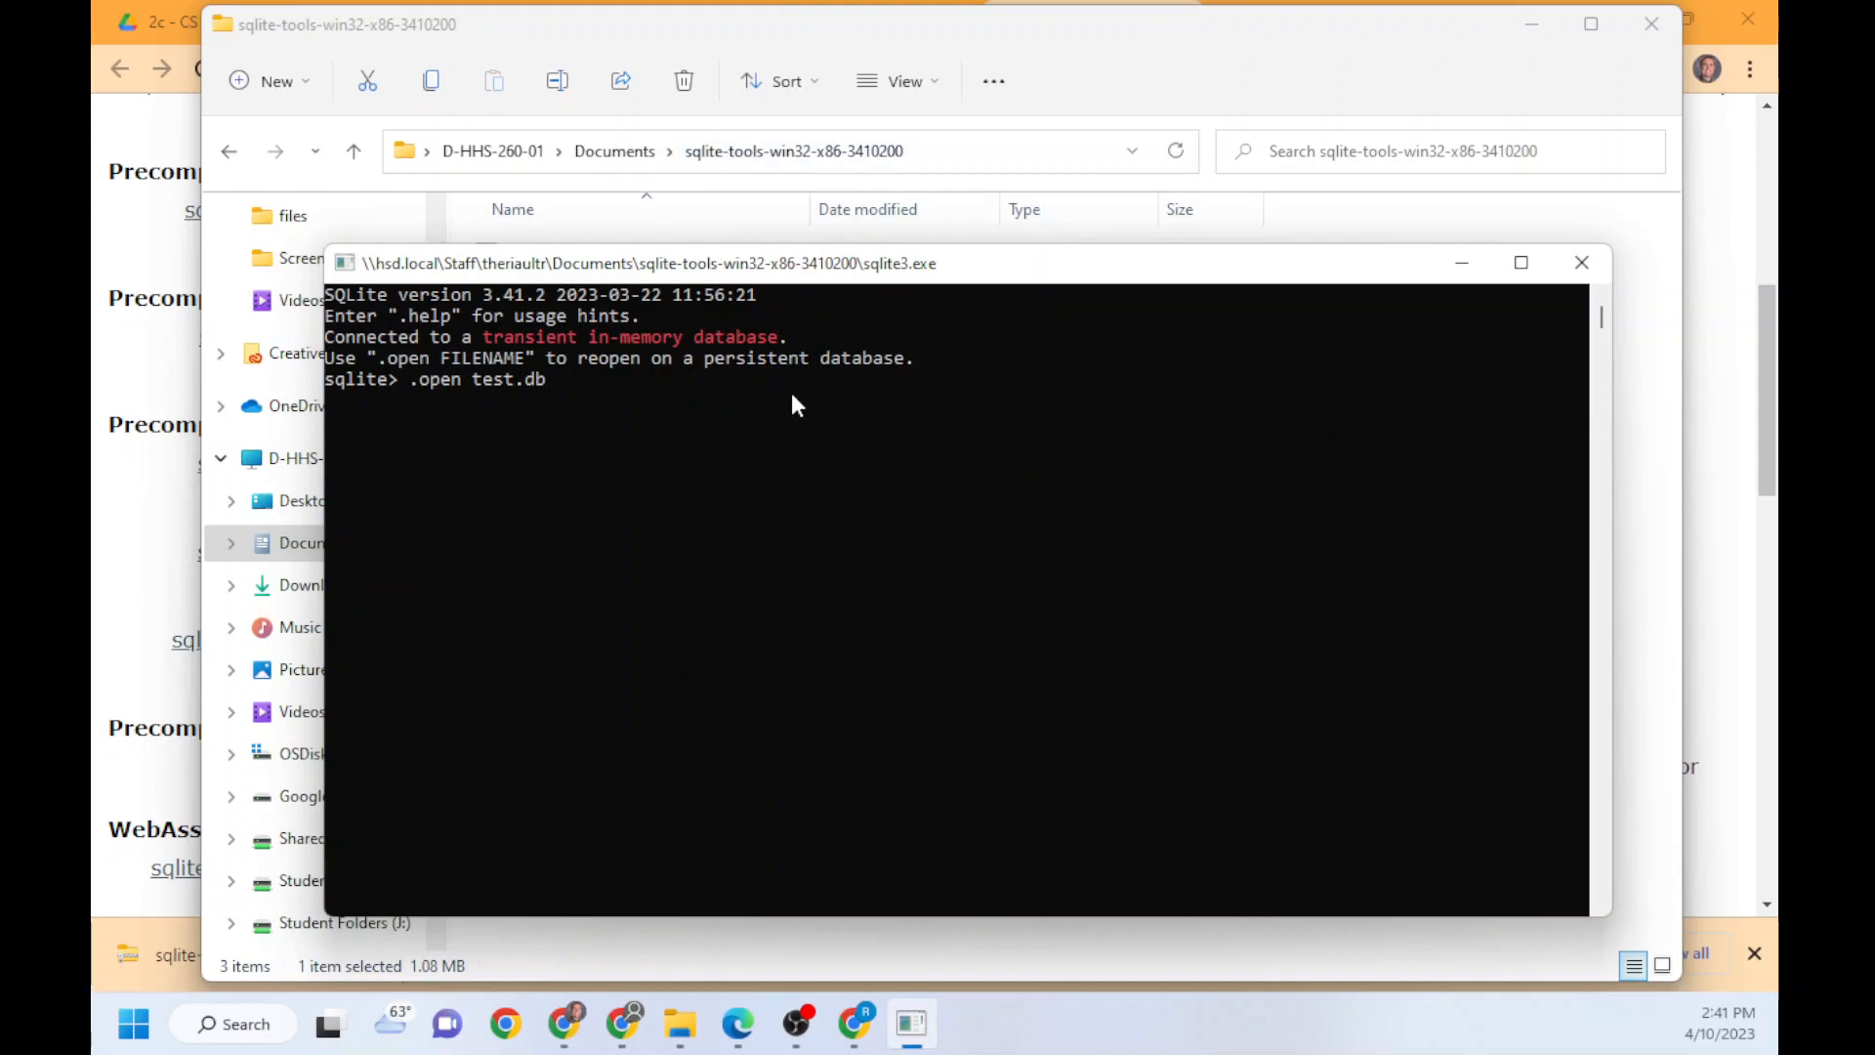
key("Return")
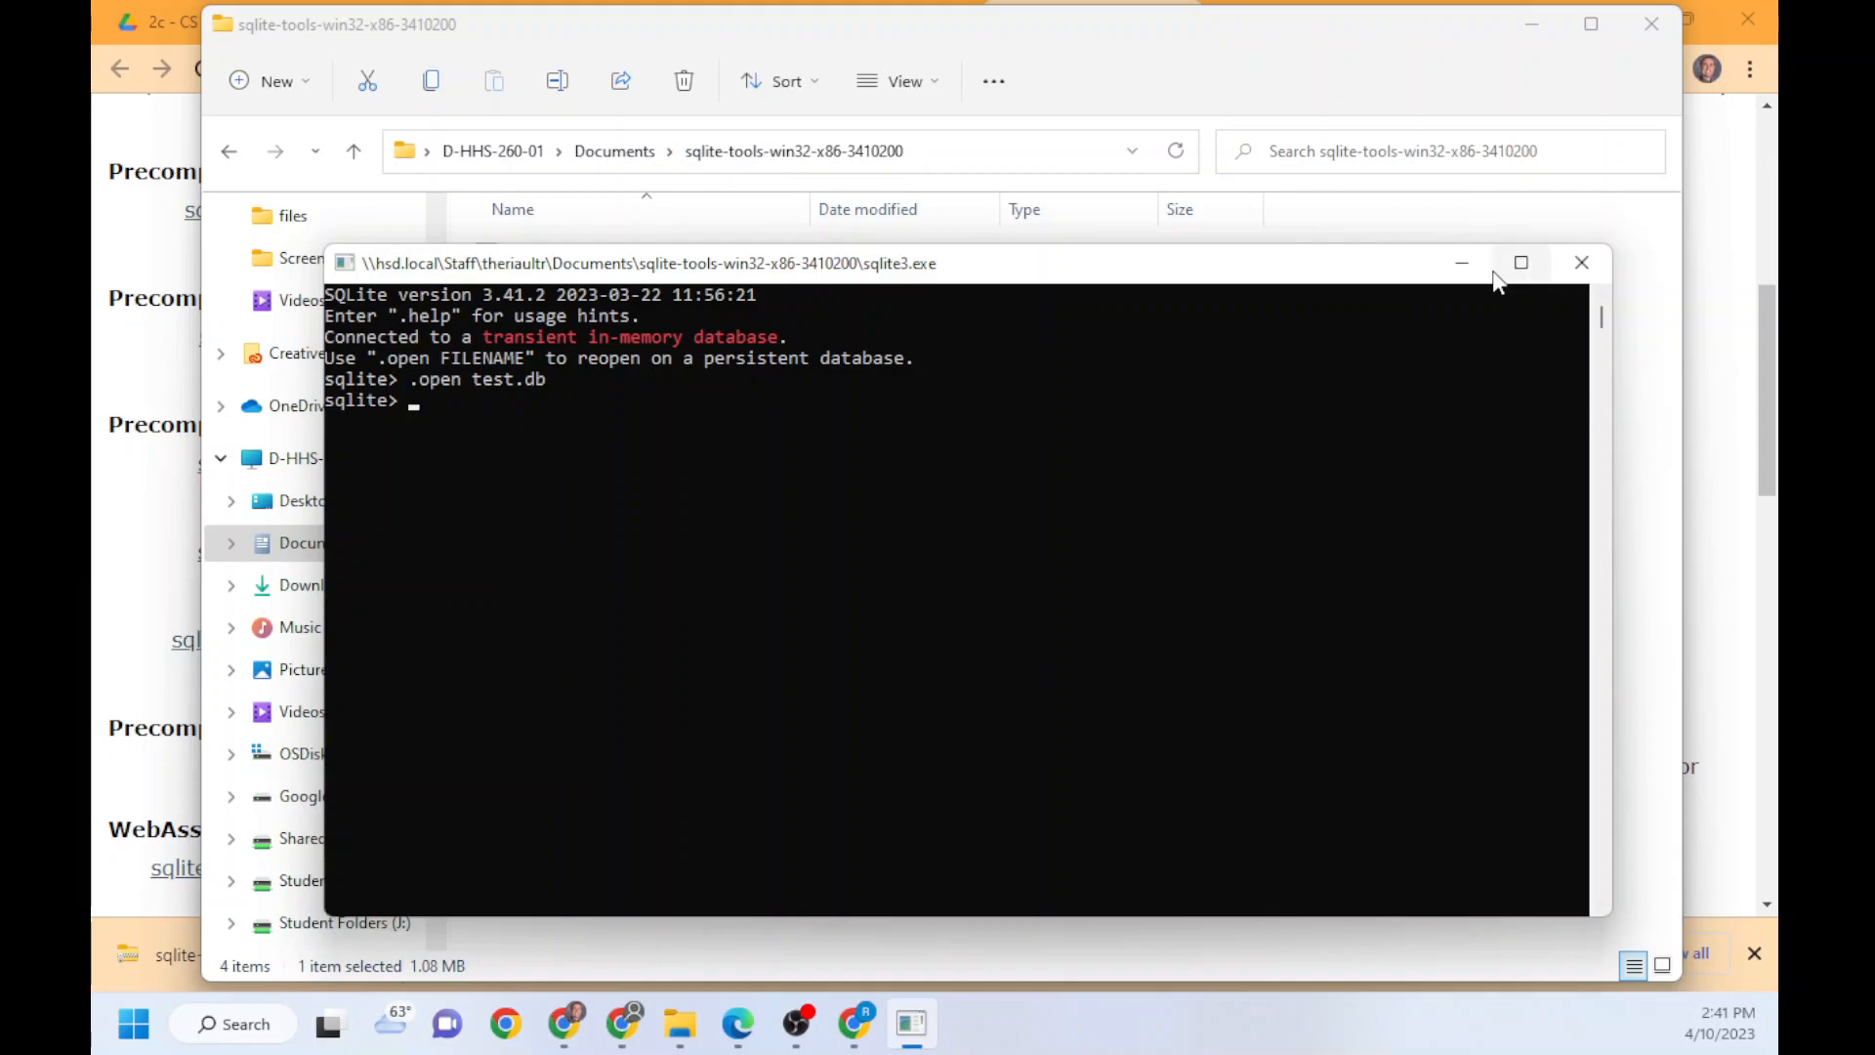
Check the sqlite-tools folder behind the SQLite command window for the test.db file
left_click(1462, 263)
left_click_drag(565, 414, 518, 381)
left_click(913, 1025)
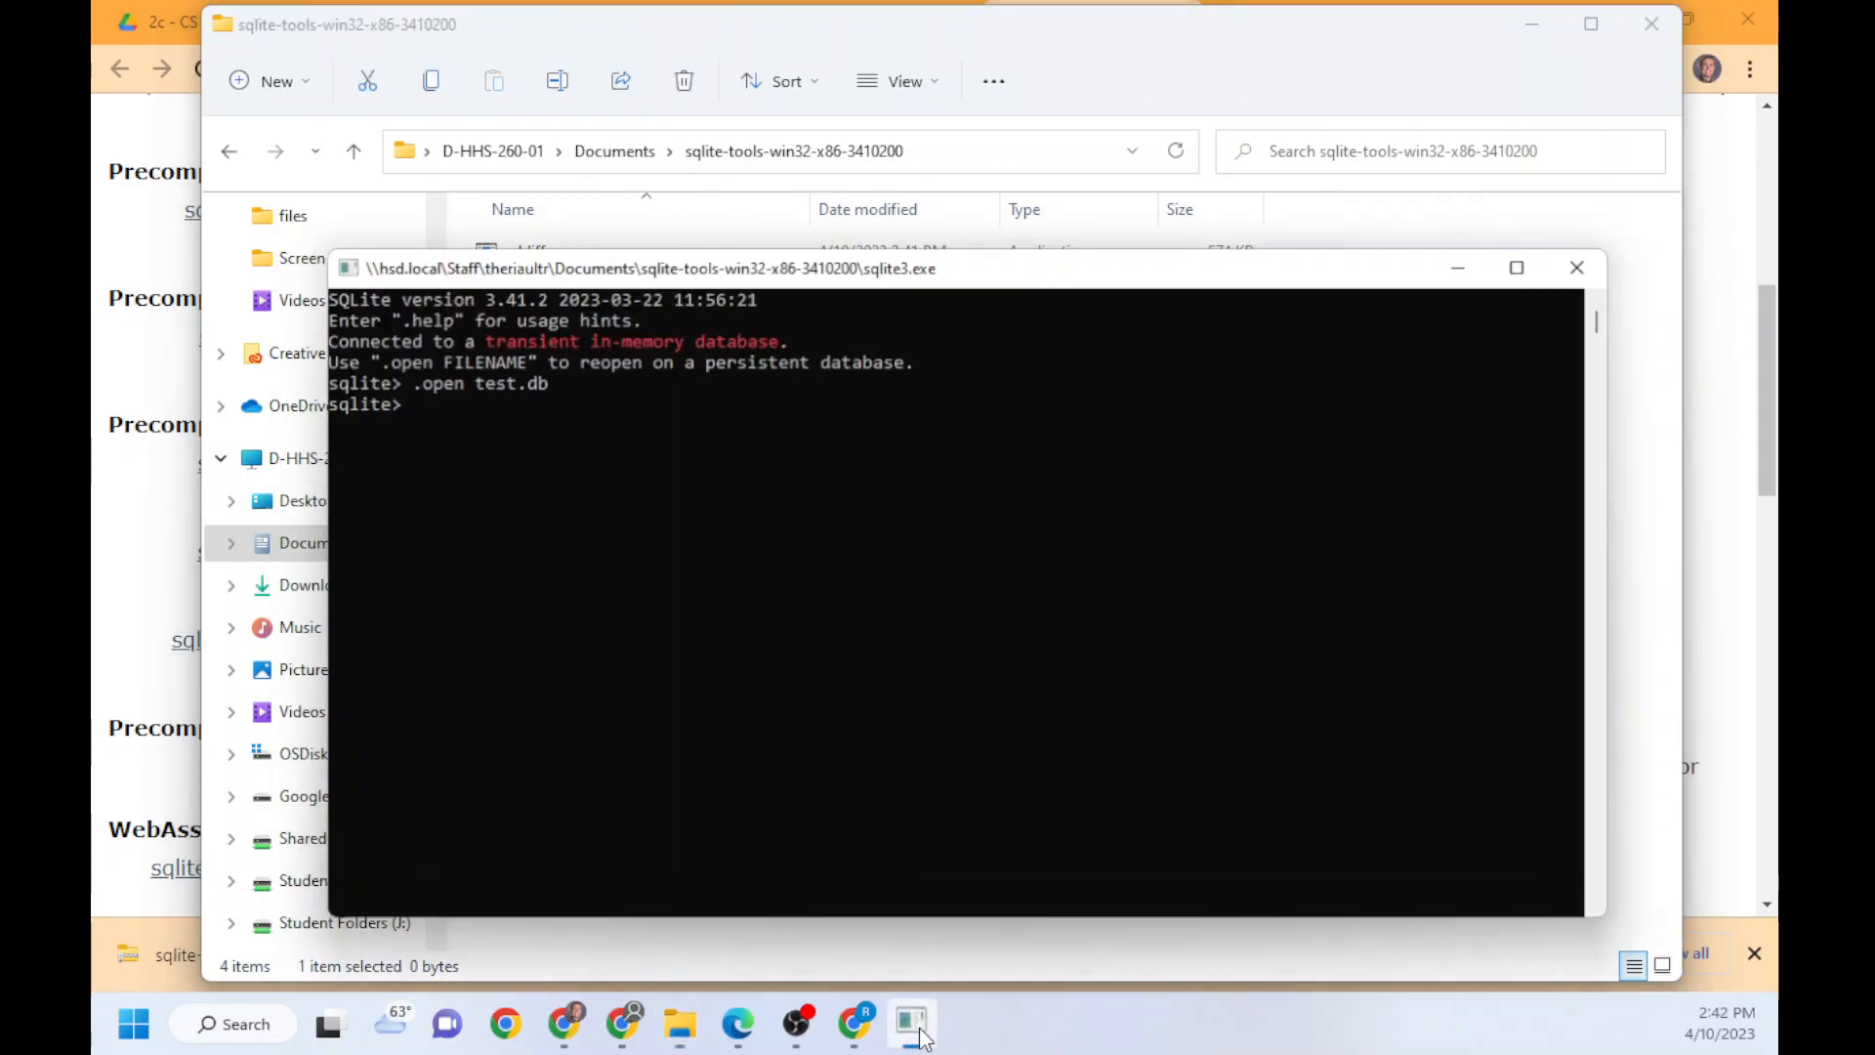
left_click_drag(891, 276, 1121, 441)
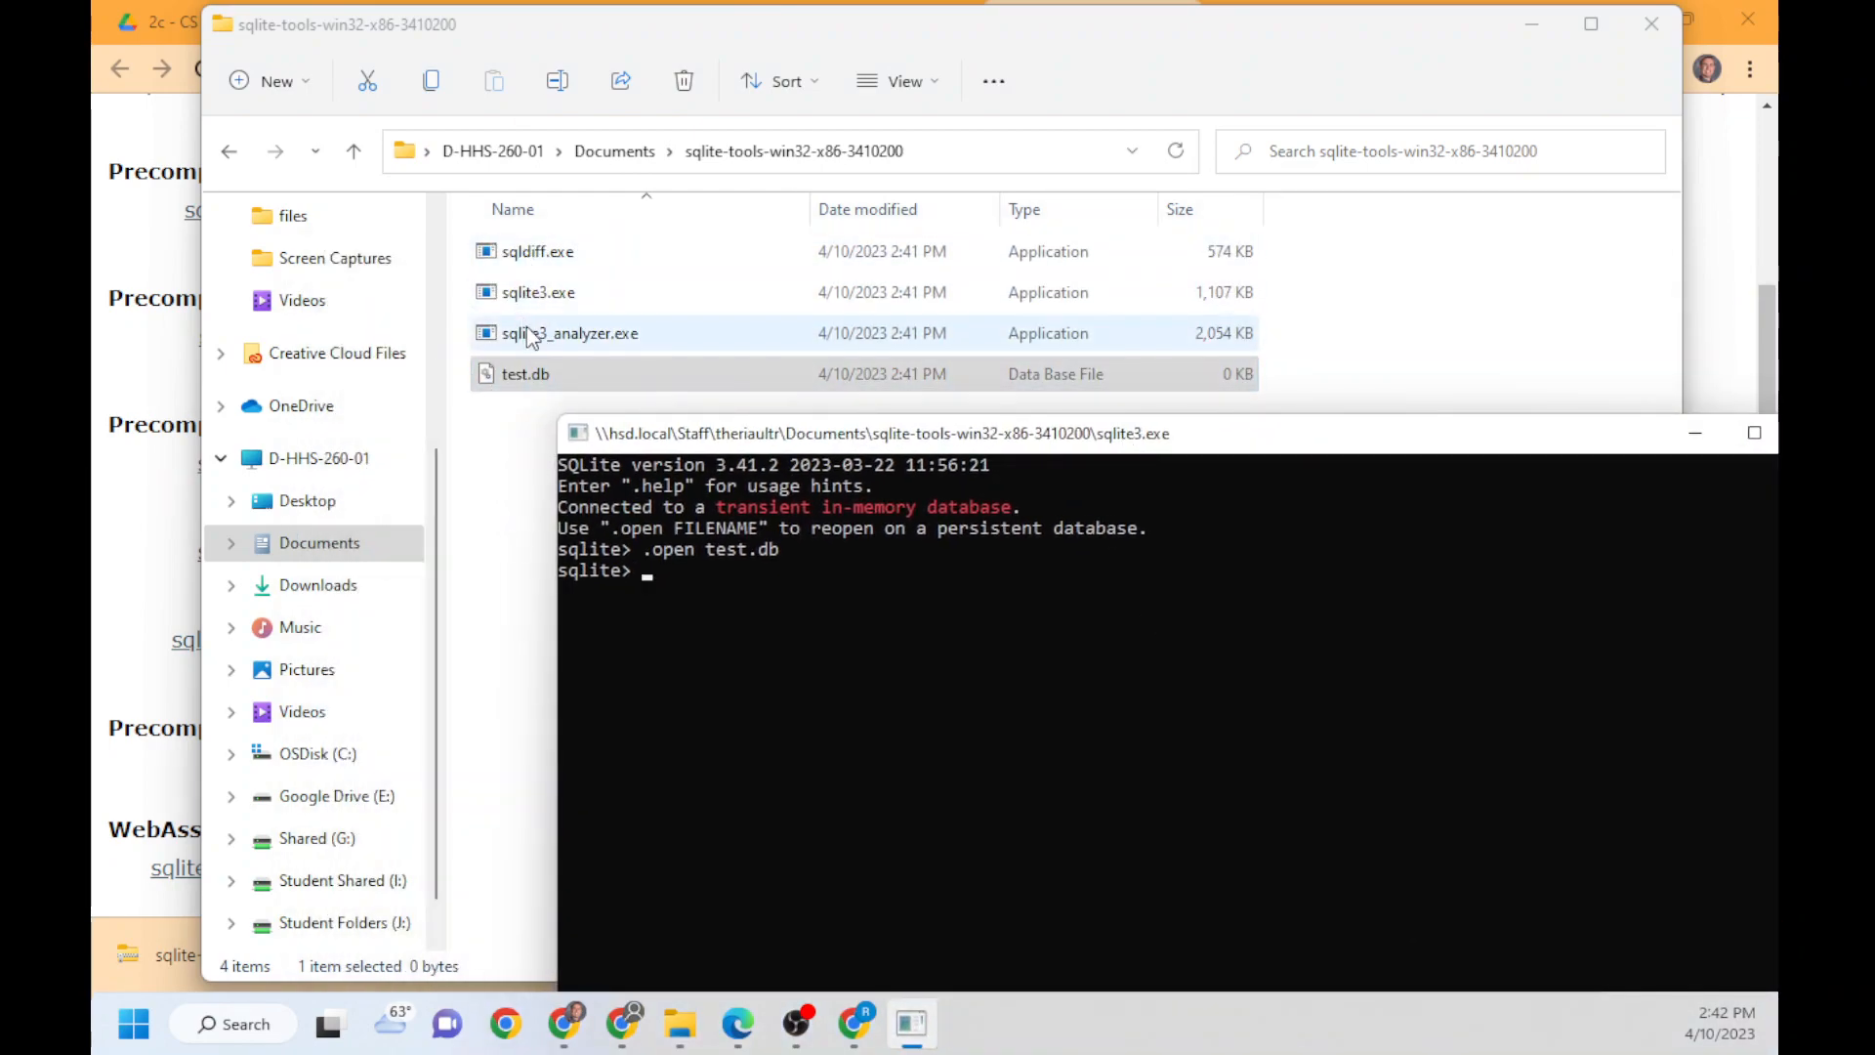
left_click_drag(830, 444, 601, 235)
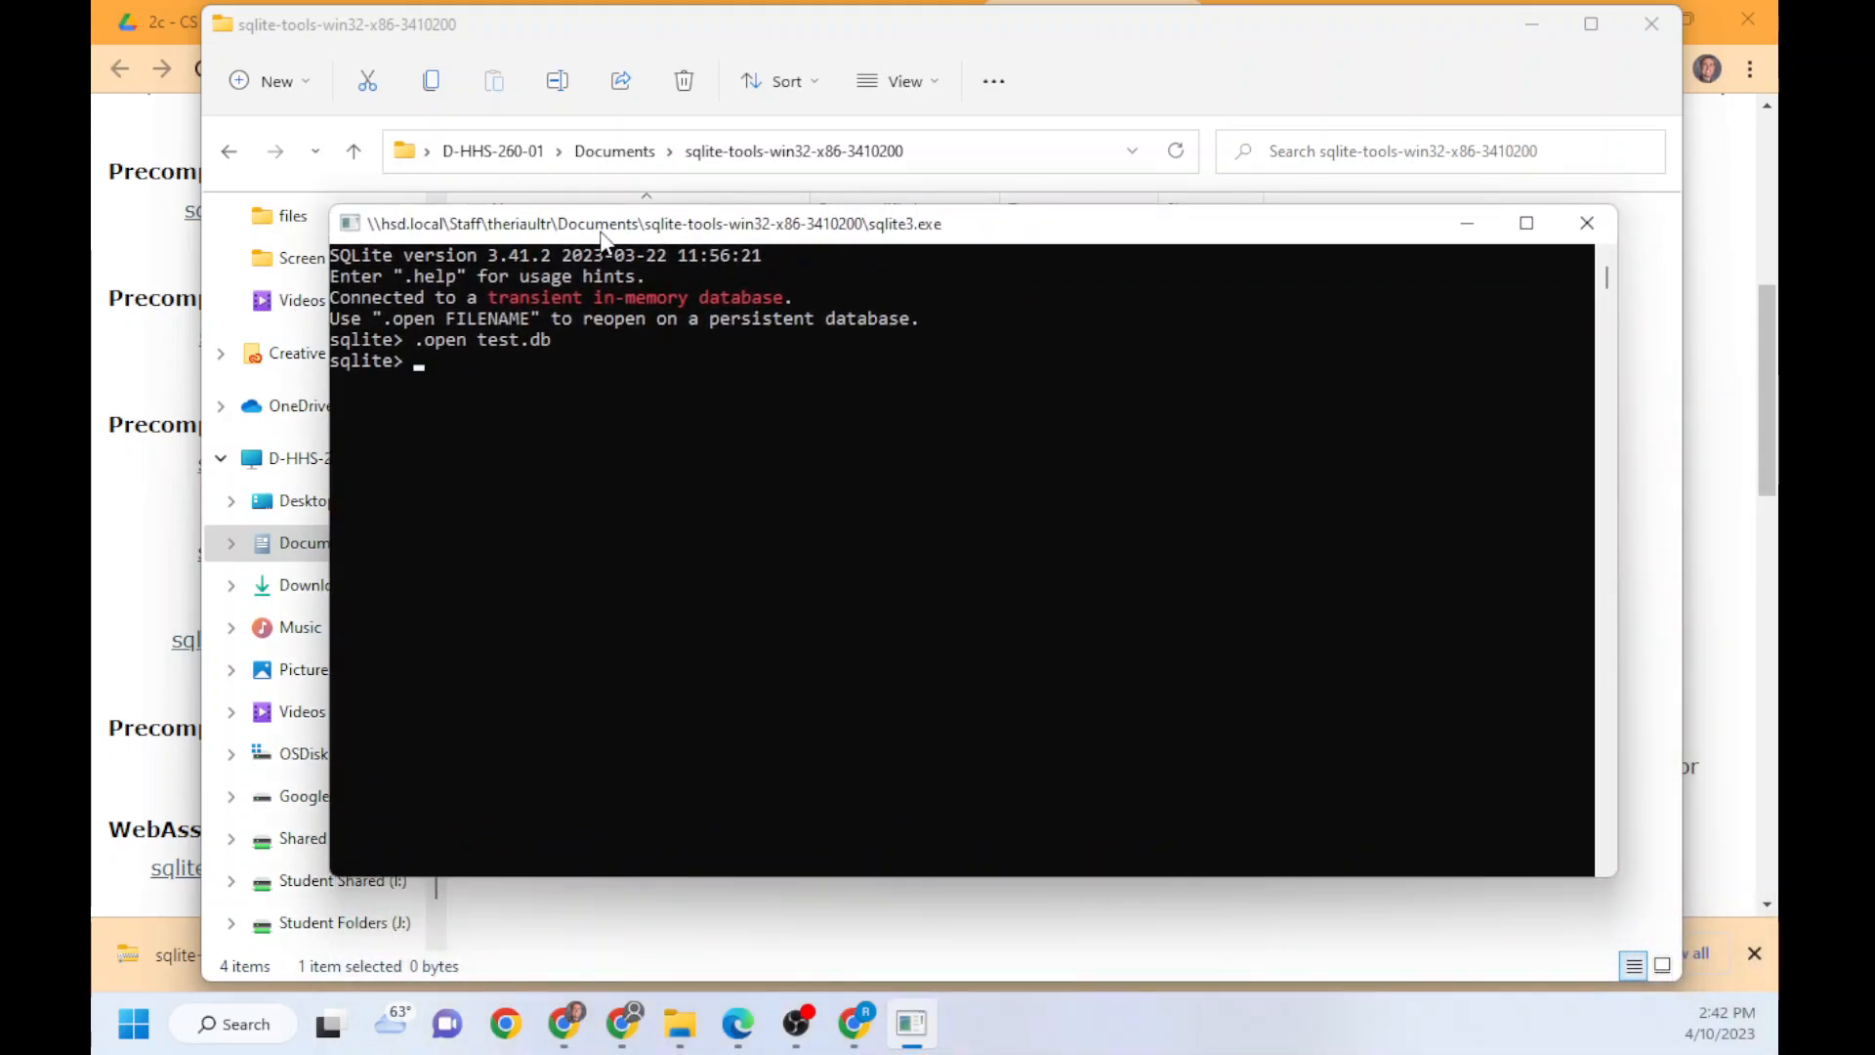
left_click_drag(602, 235, 683, 450)
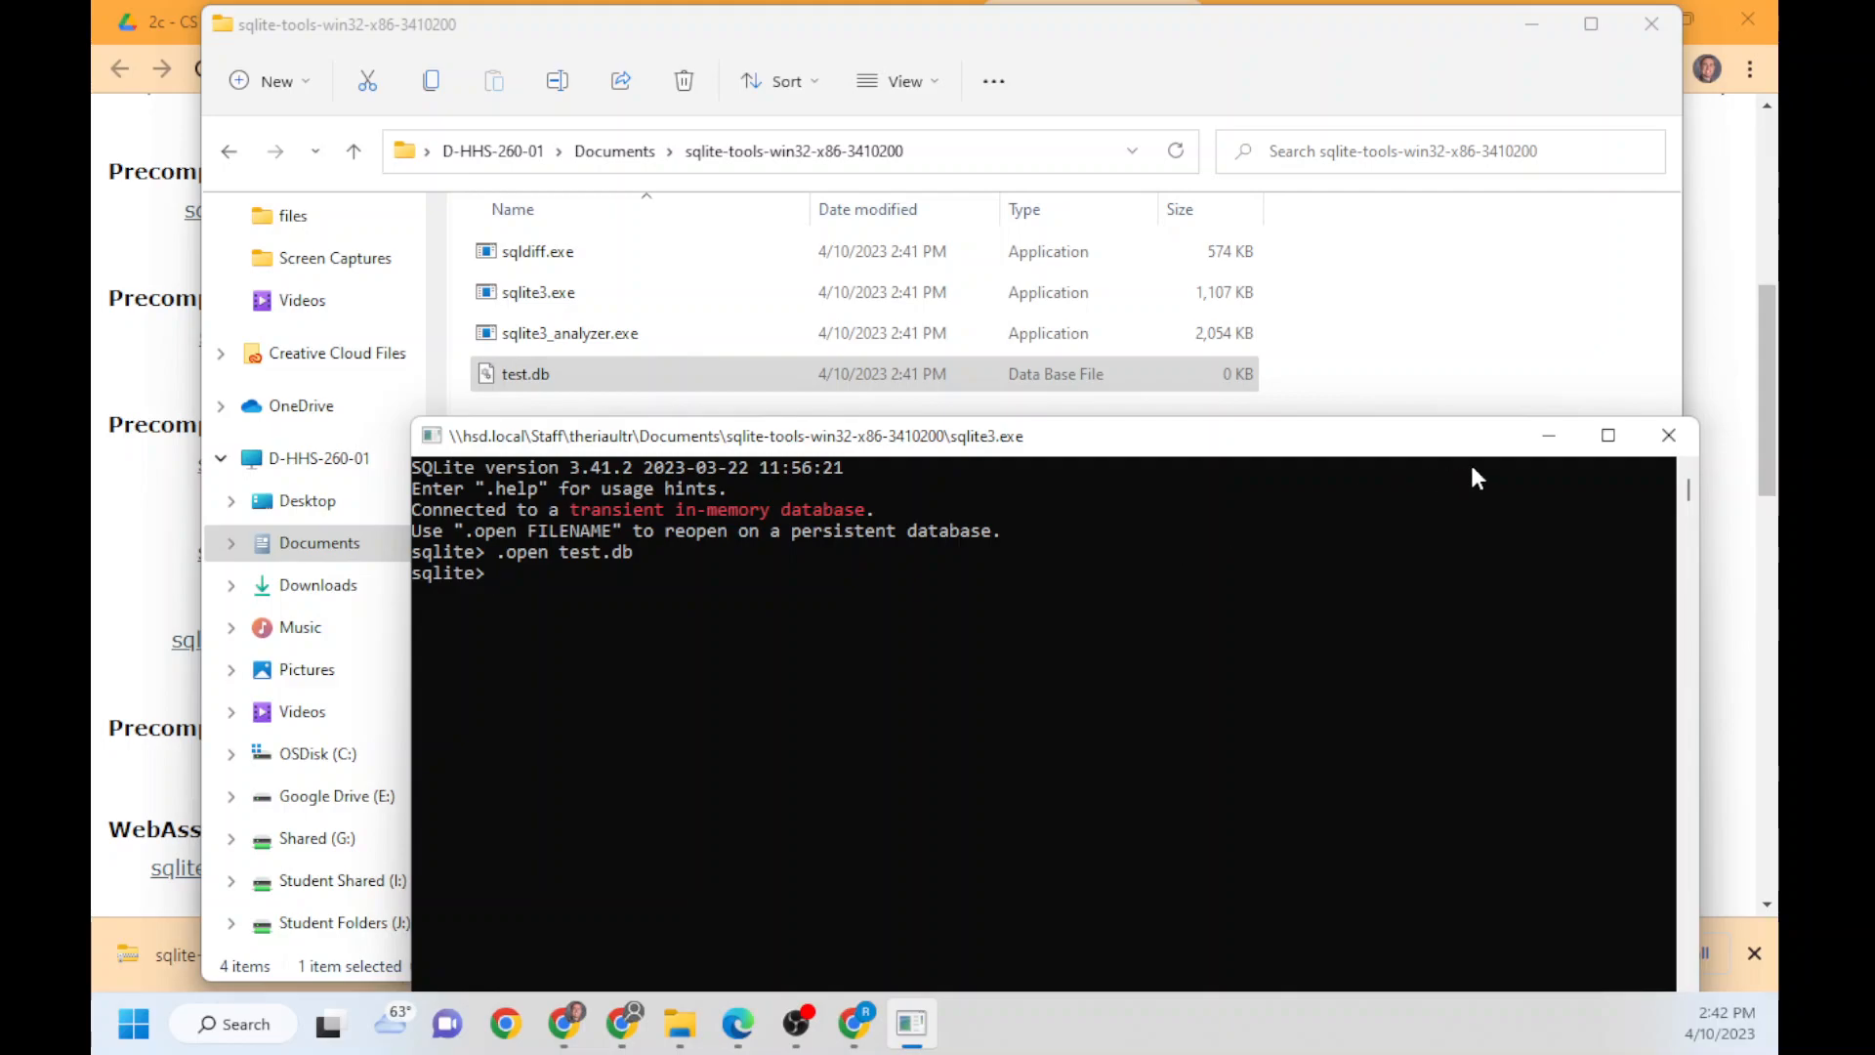
Close the SQLite command window and the sqlite-tools folder window
left_click(1652, 441)
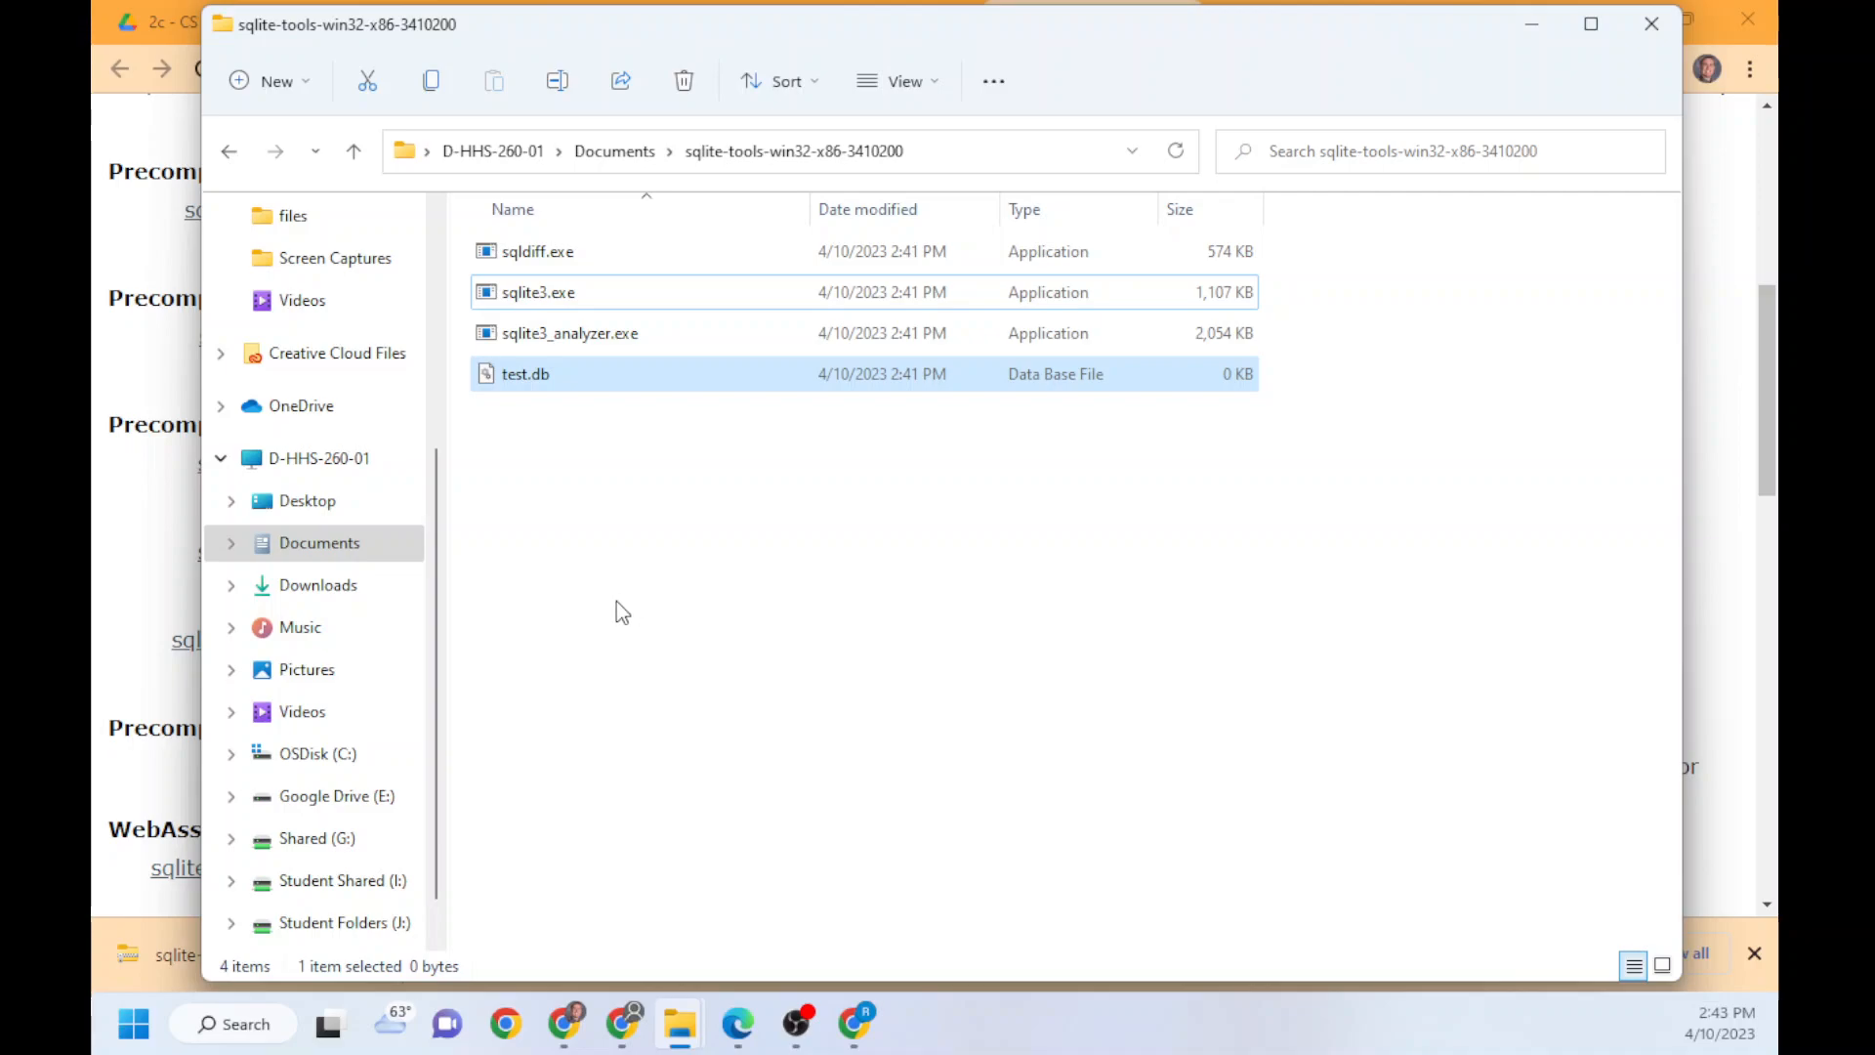
left_click(1631, 21)
left_click(1648, 25)
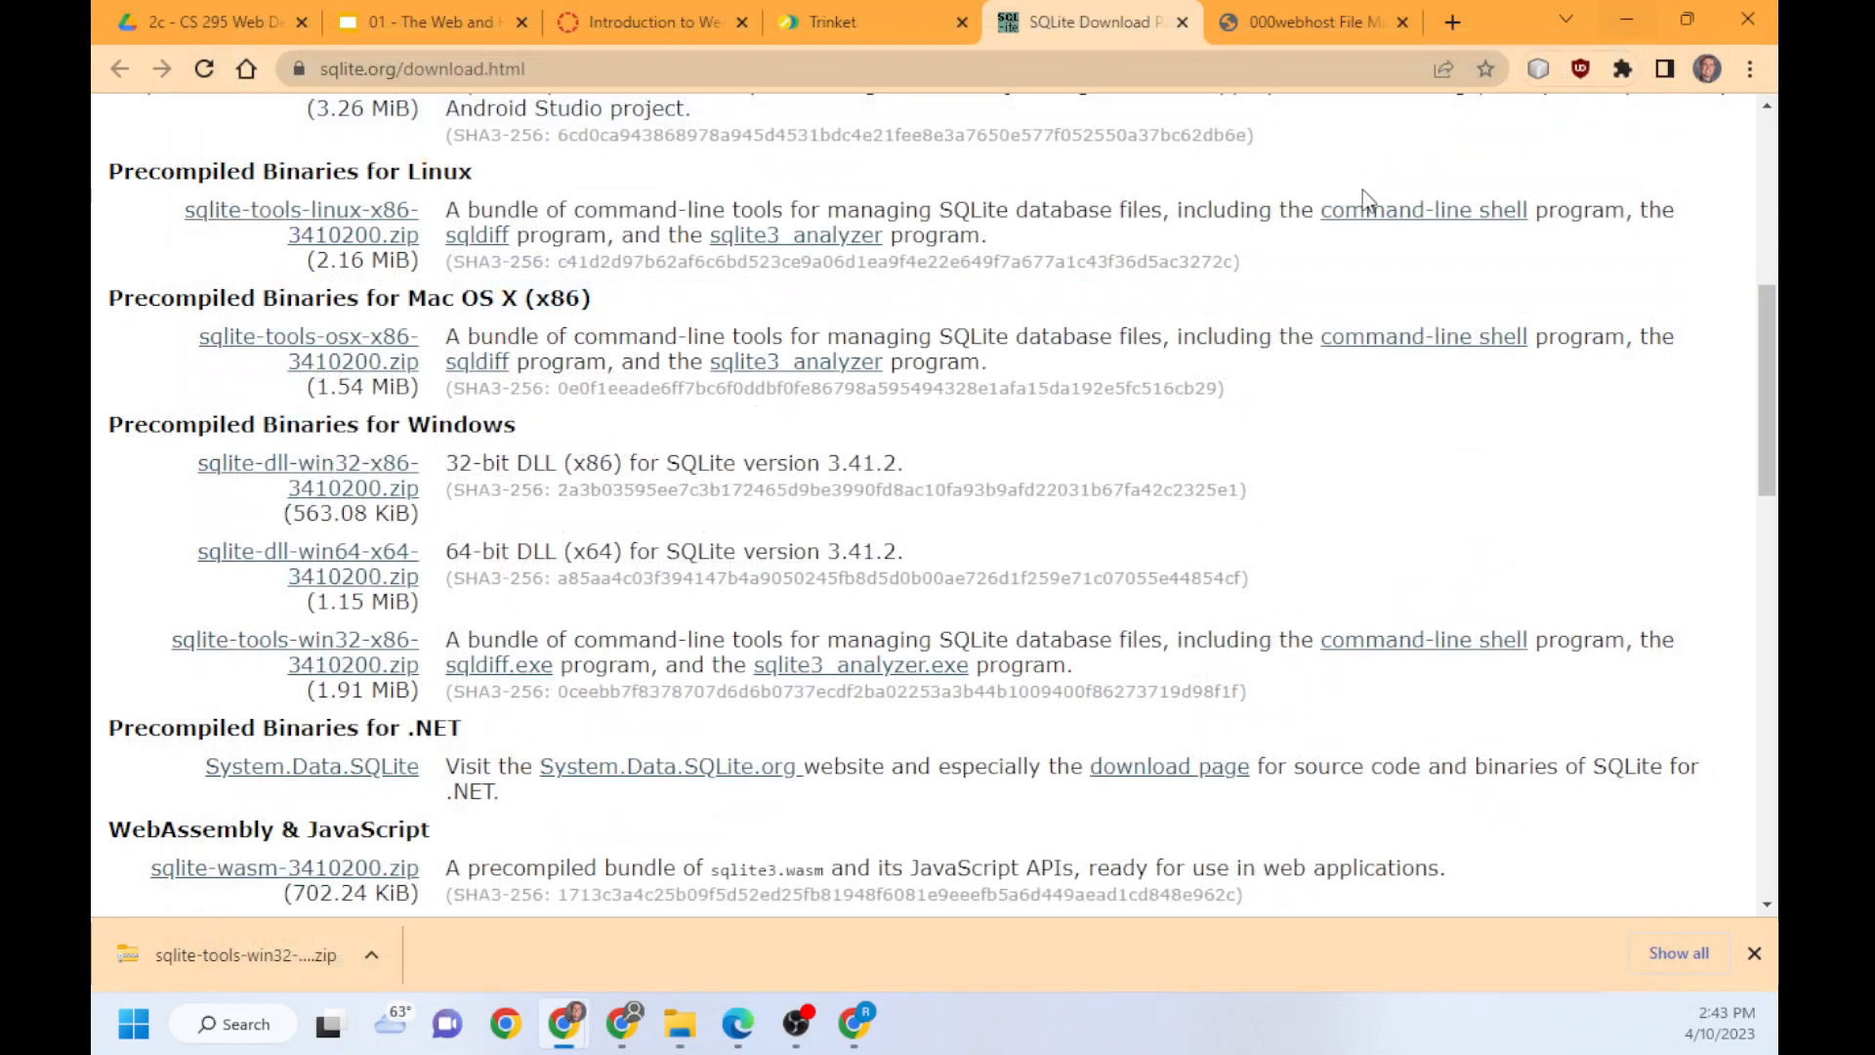
Switch to the Trinket course page with the Week 6 Introduction on installing SQLite
left_click(836, 16)
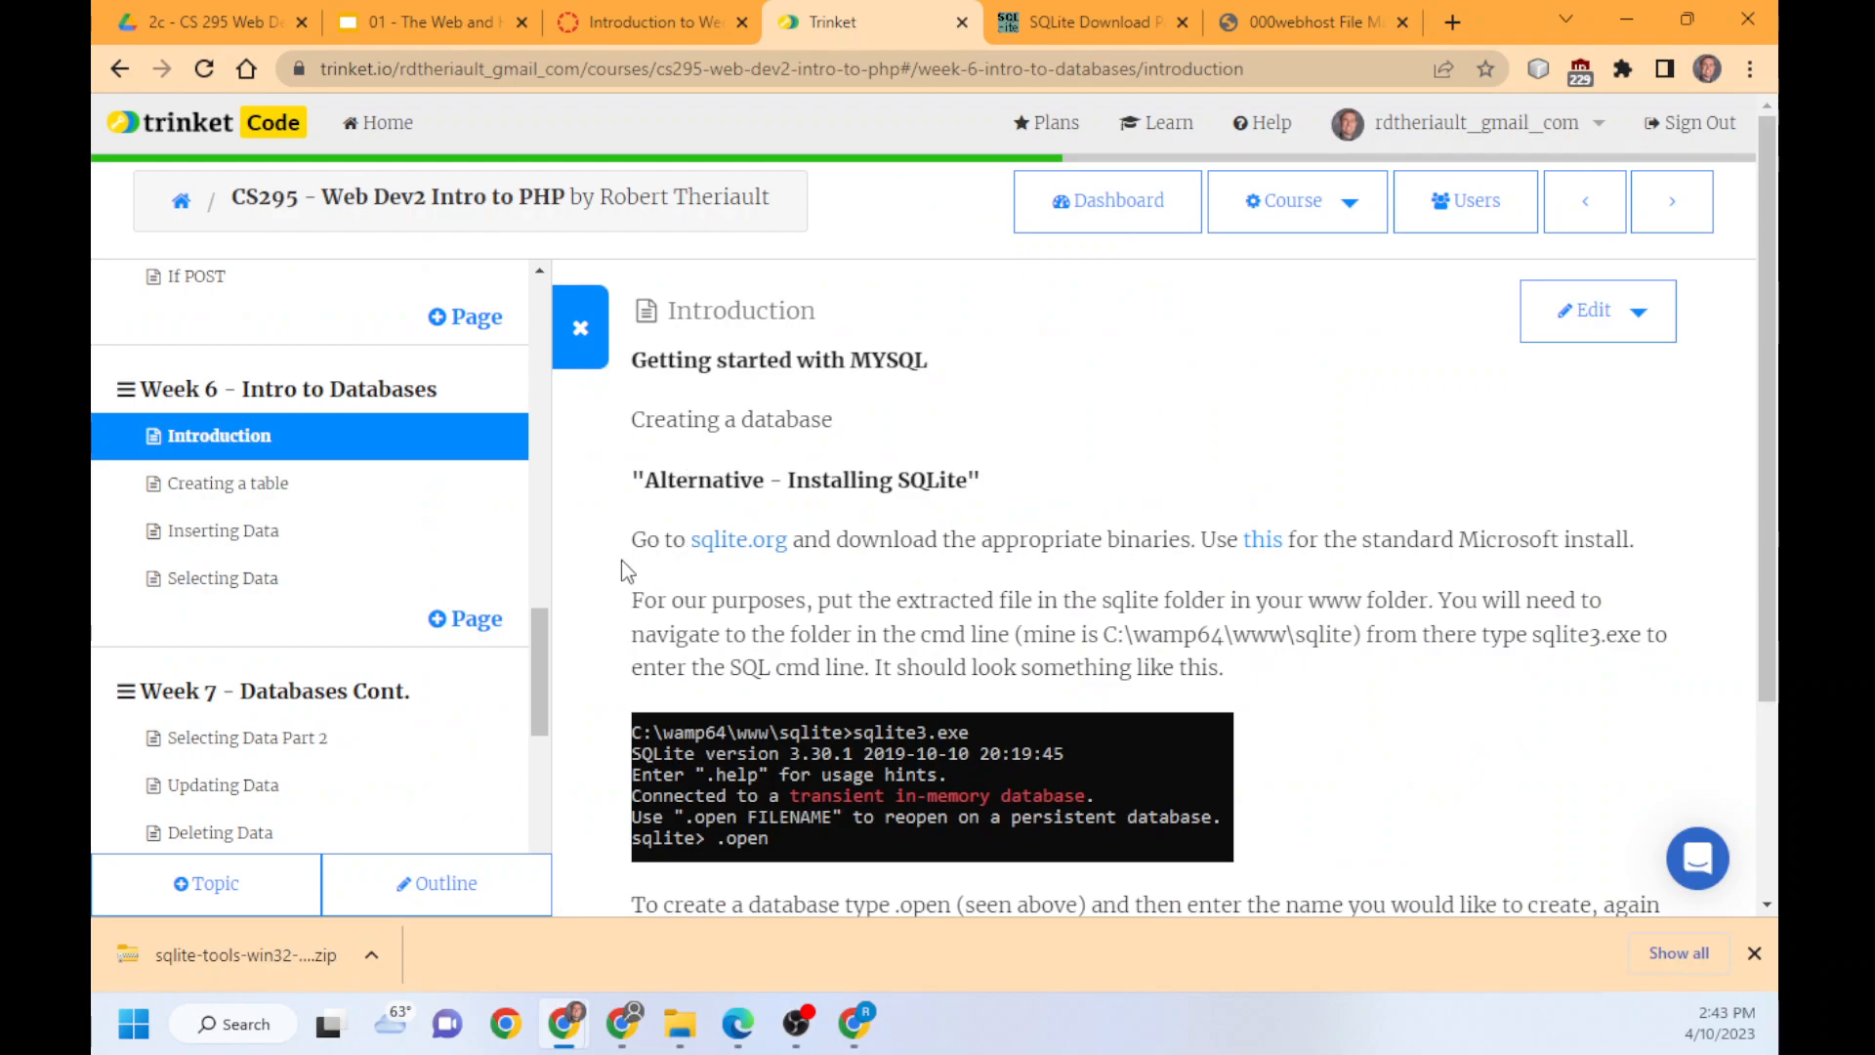
left_click(1133, 17)
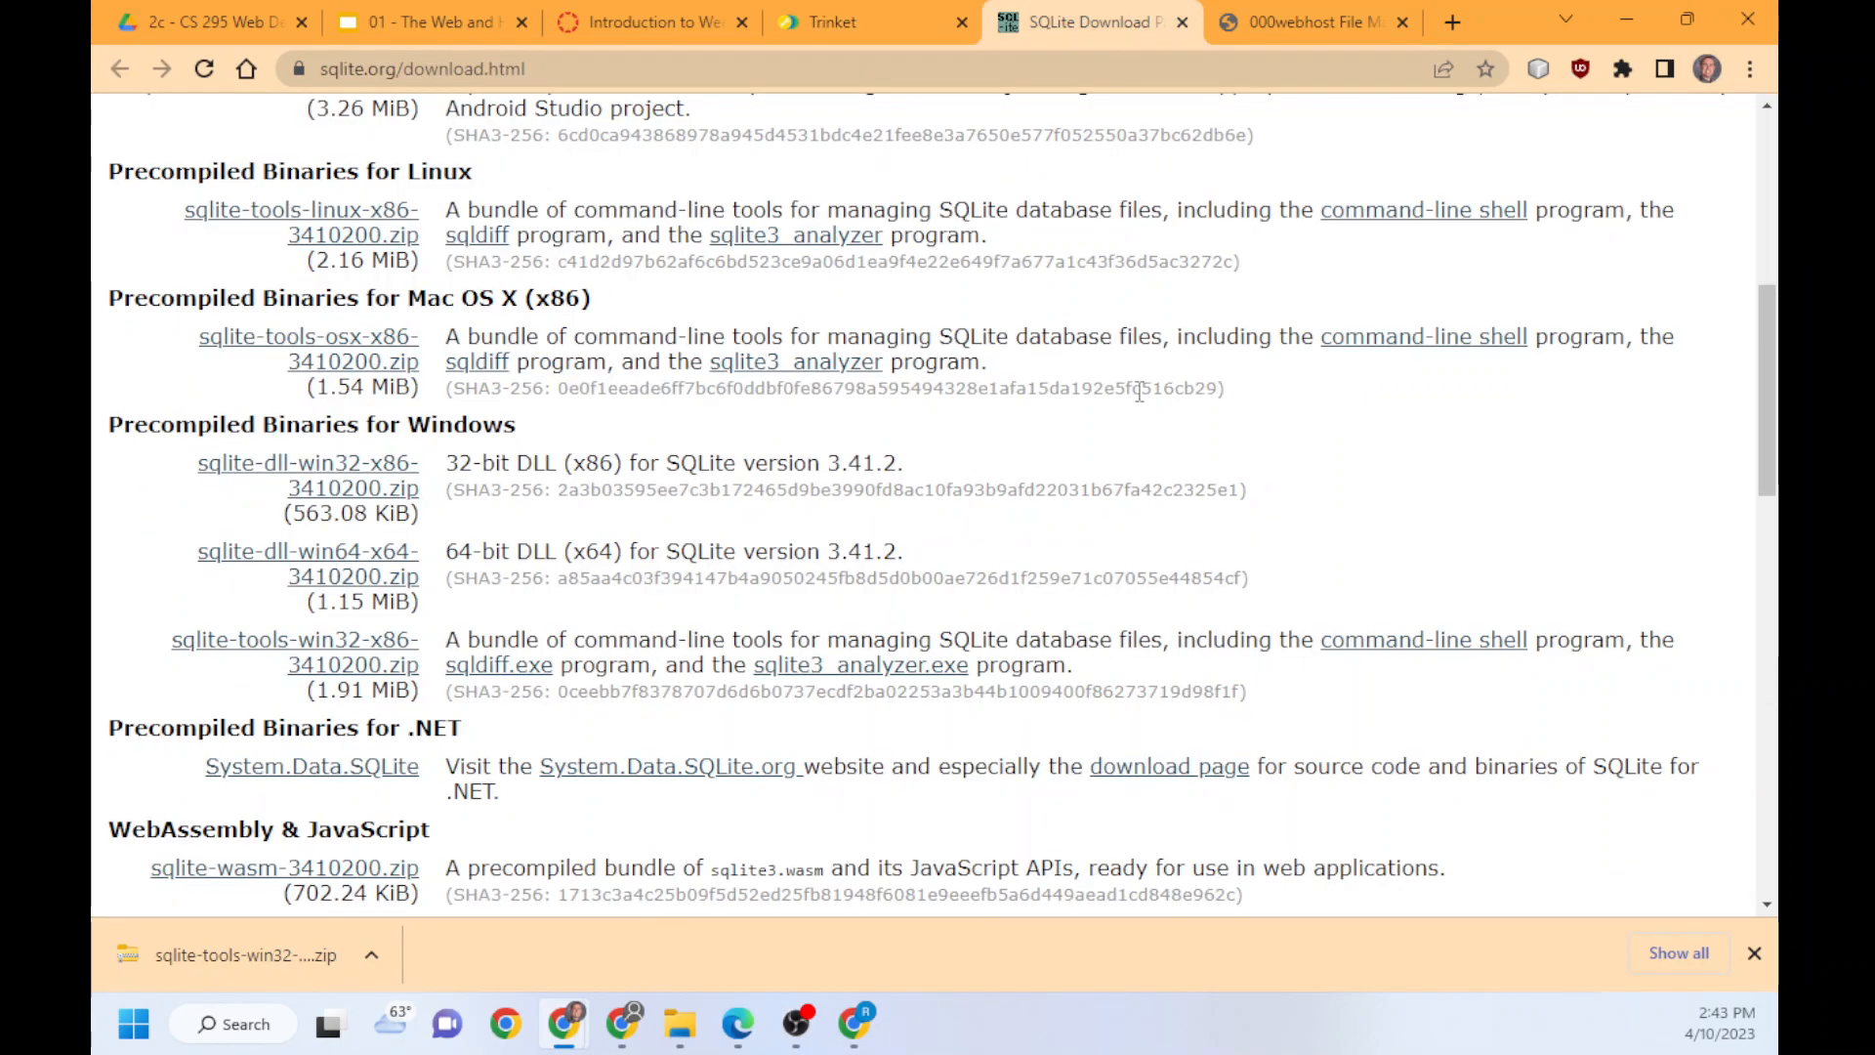
left_click(884, 18)
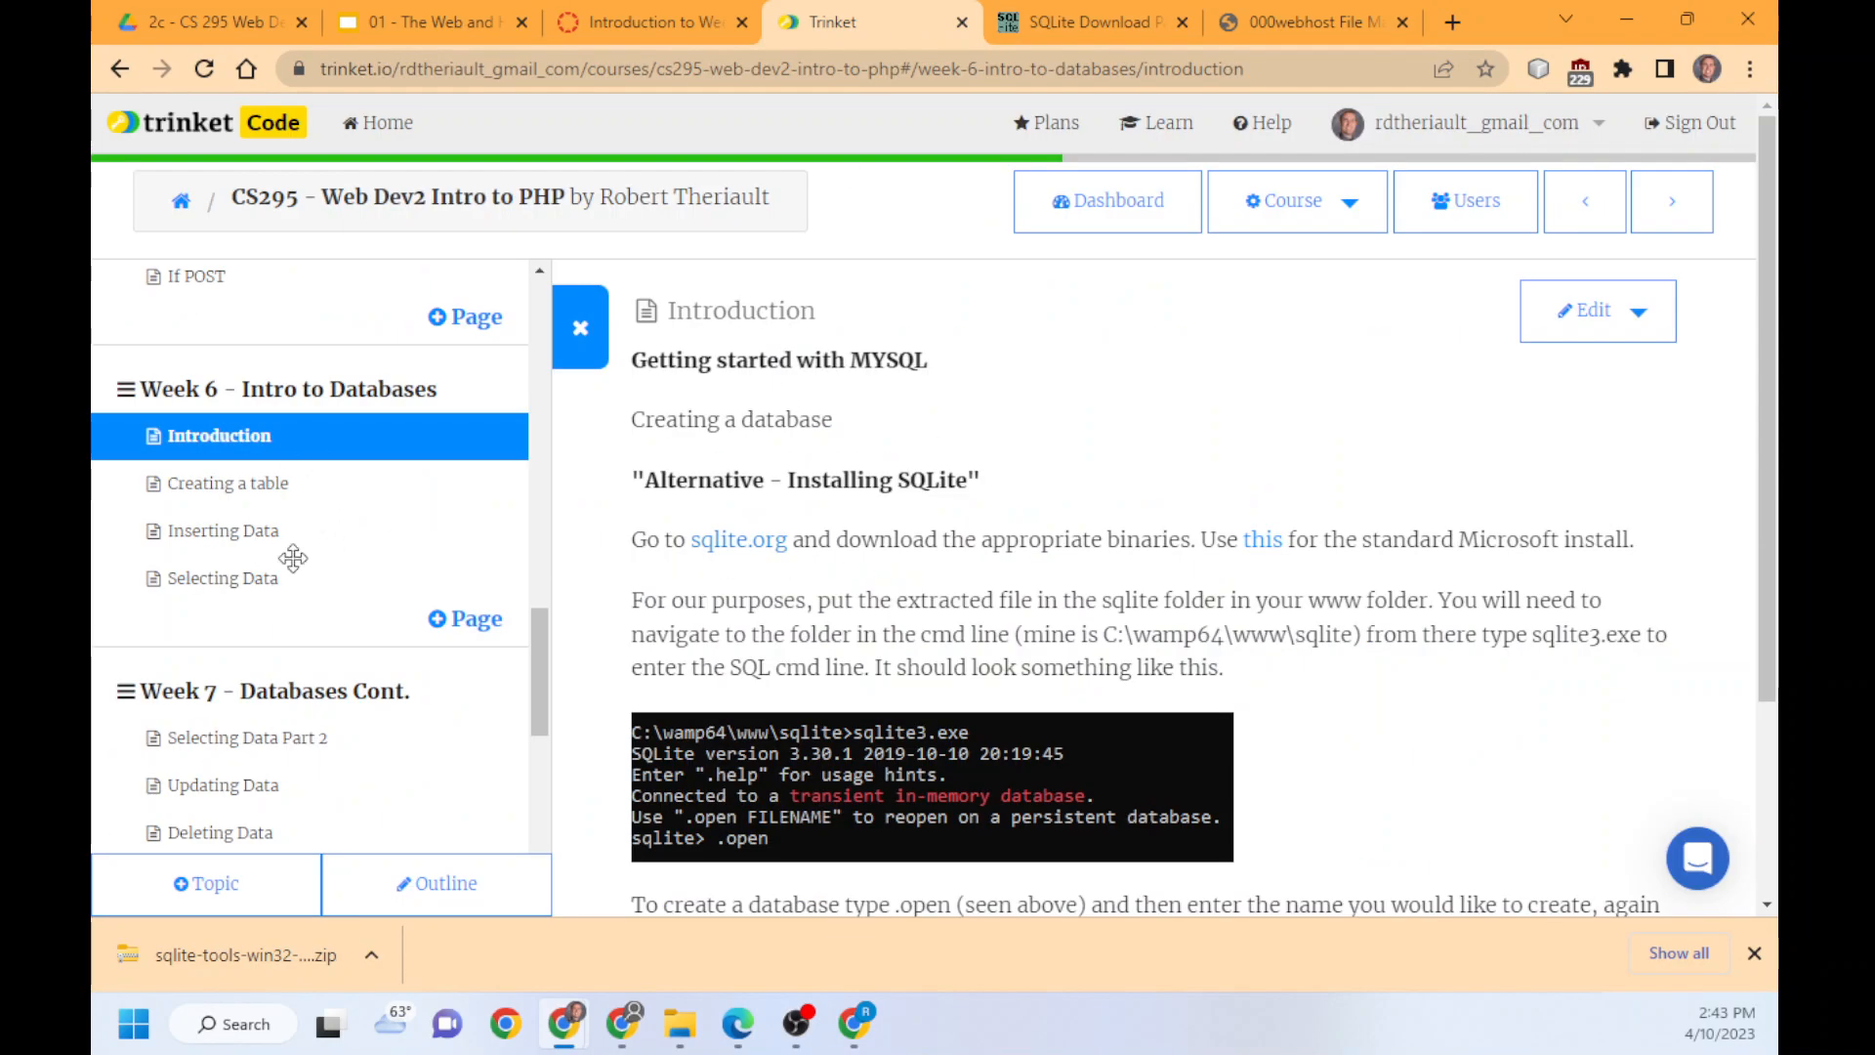